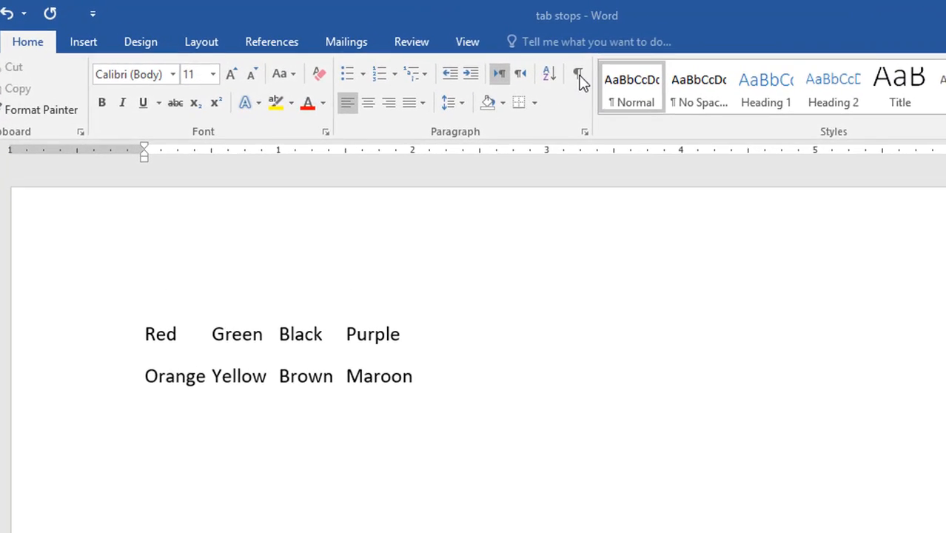
- Show the formatting marks and open the tab stop settings from the paragraph settings
click(632, 85)
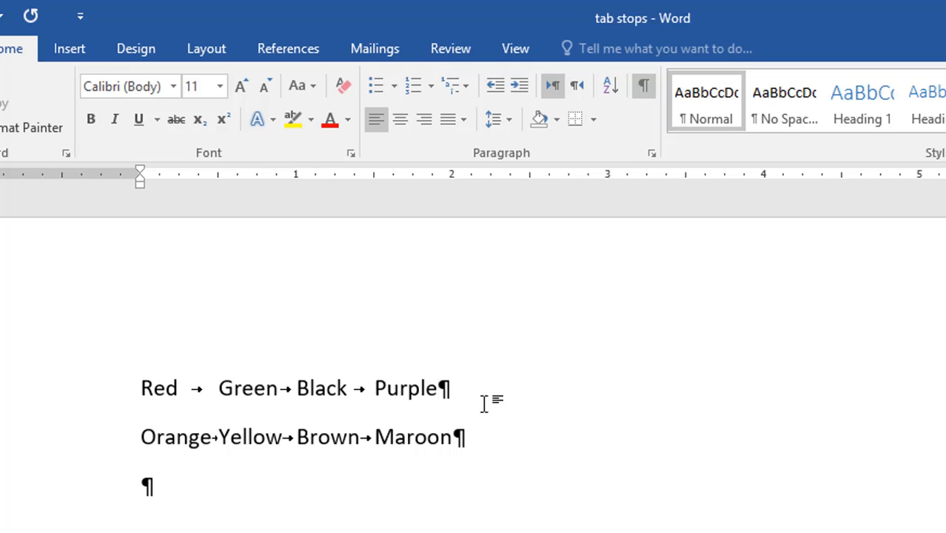
click(652, 154)
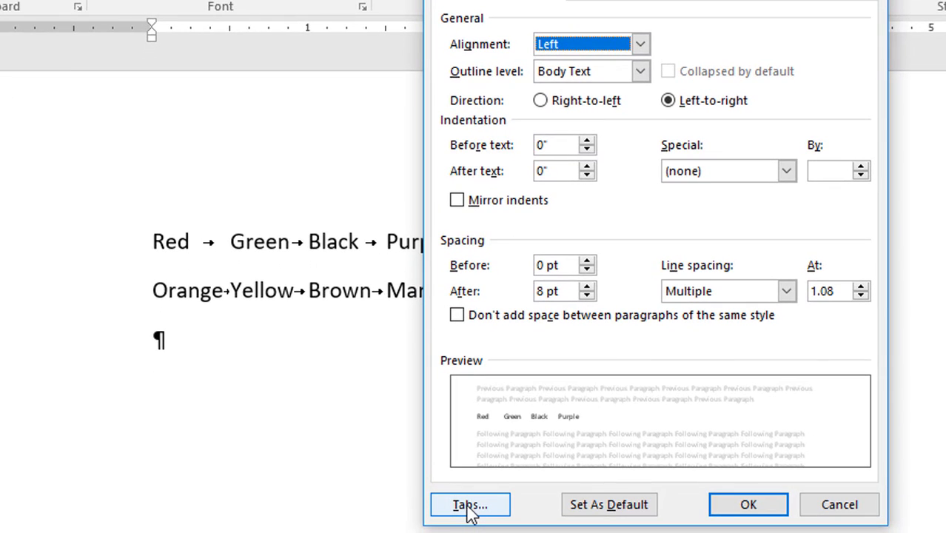
click(470, 507)
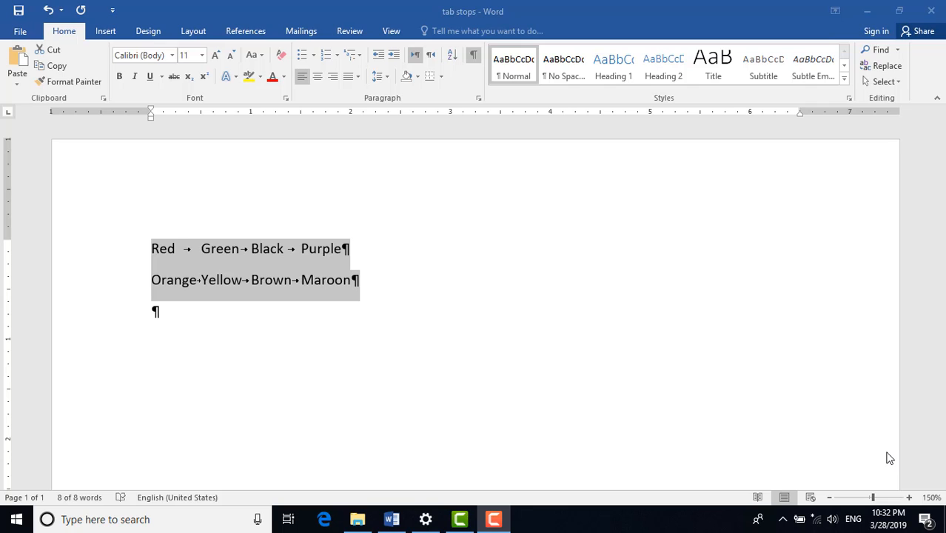
- Set the default tab stops to 1 inch for the two selected lines of color names
double_click(482, 111)
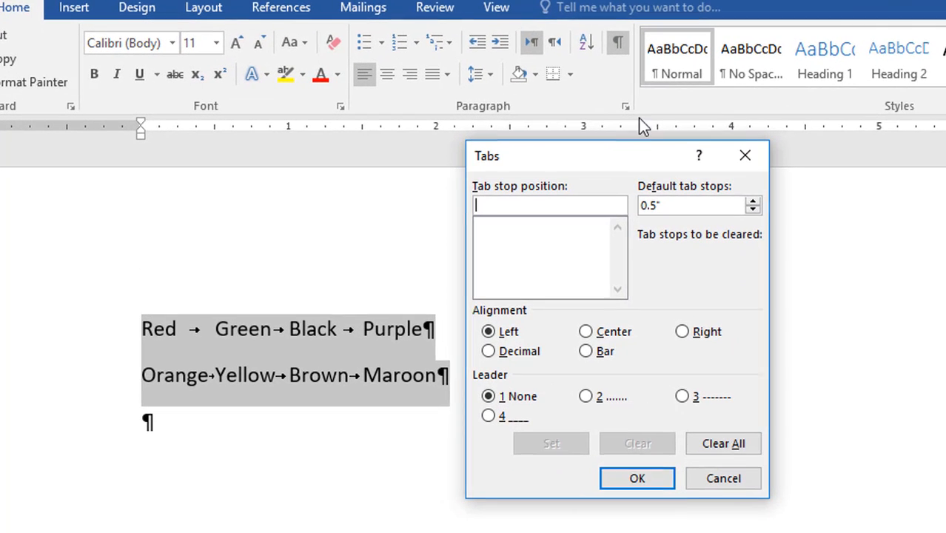
click(686, 205)
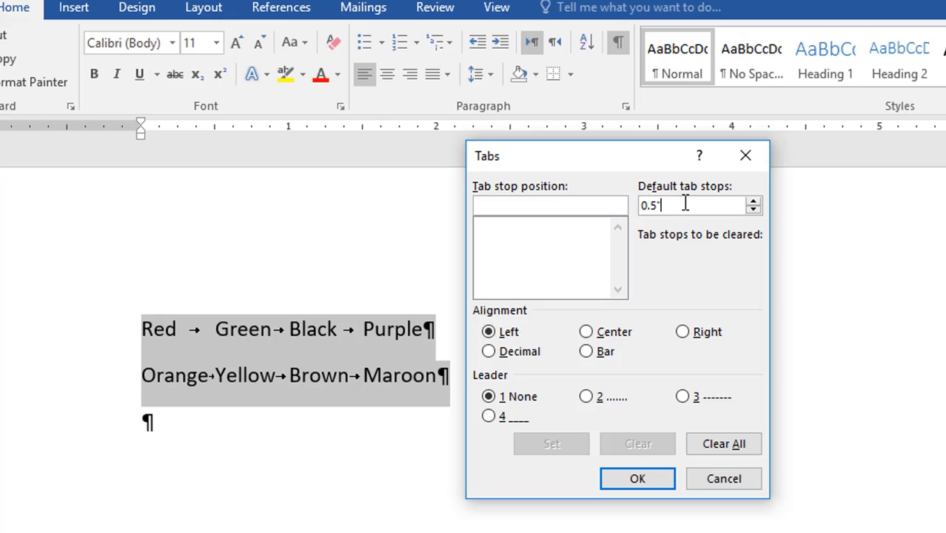
drag(685, 205, 640, 211)
key(BackSpace)
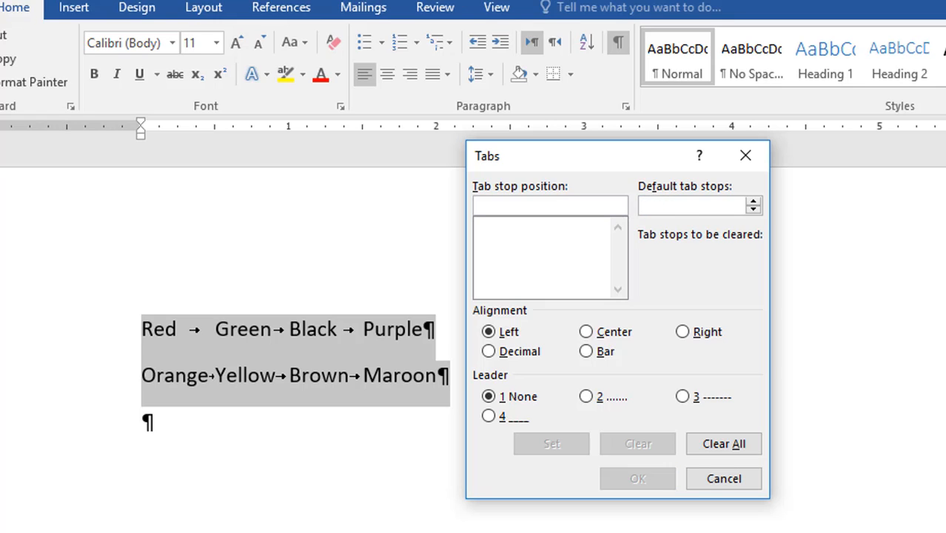
text(1)
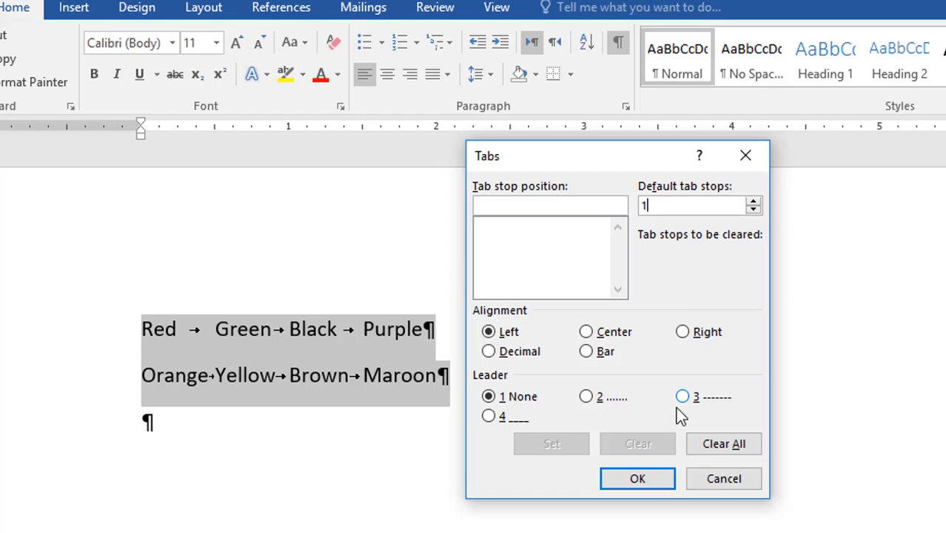
click(638, 479)
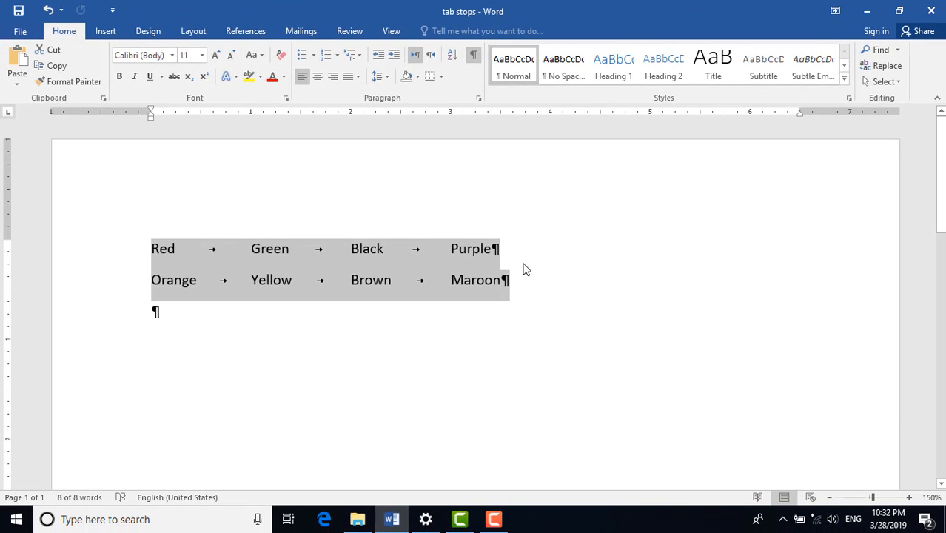
- Add left-aligned custom tab stops at 2 and 4 inches to the two color lines
key(F10)
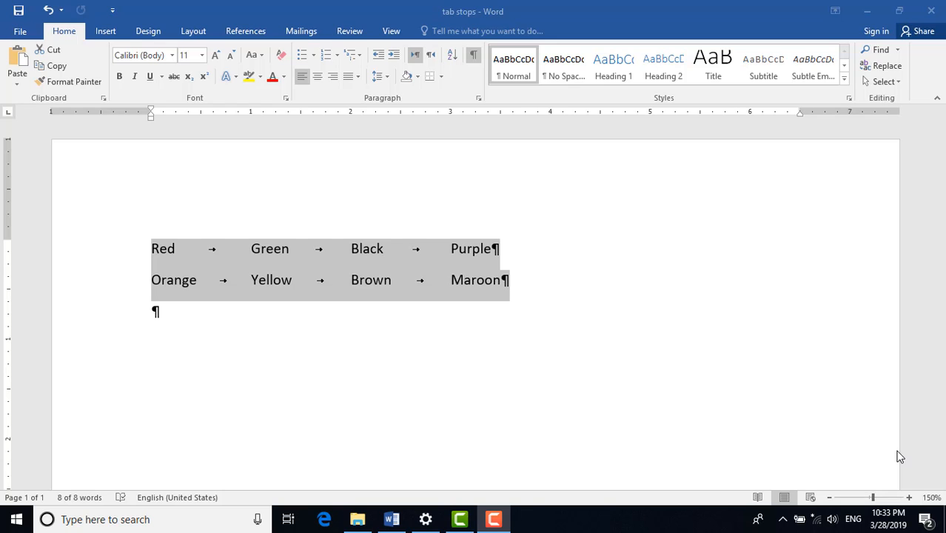
key(alt+o)
key(t)
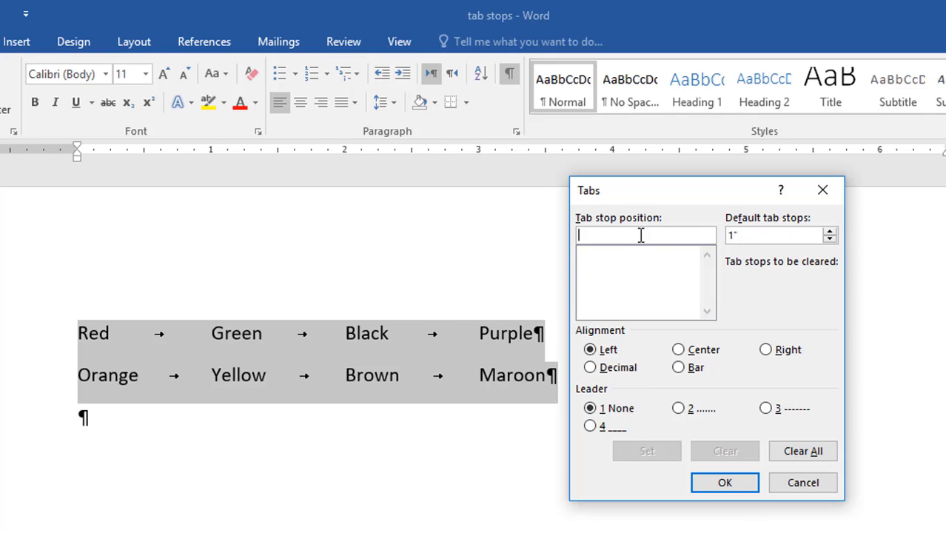
text(2)
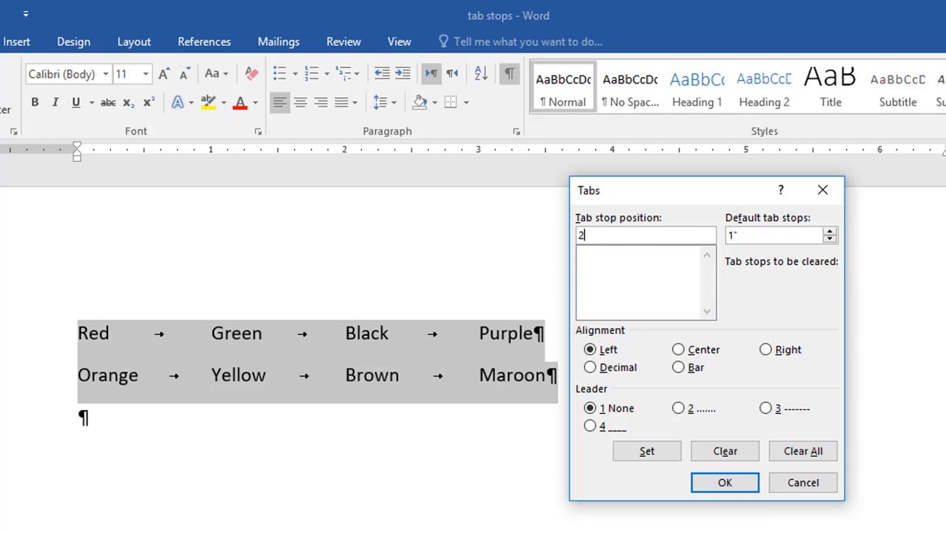
click(638, 451)
text(4)
click(670, 460)
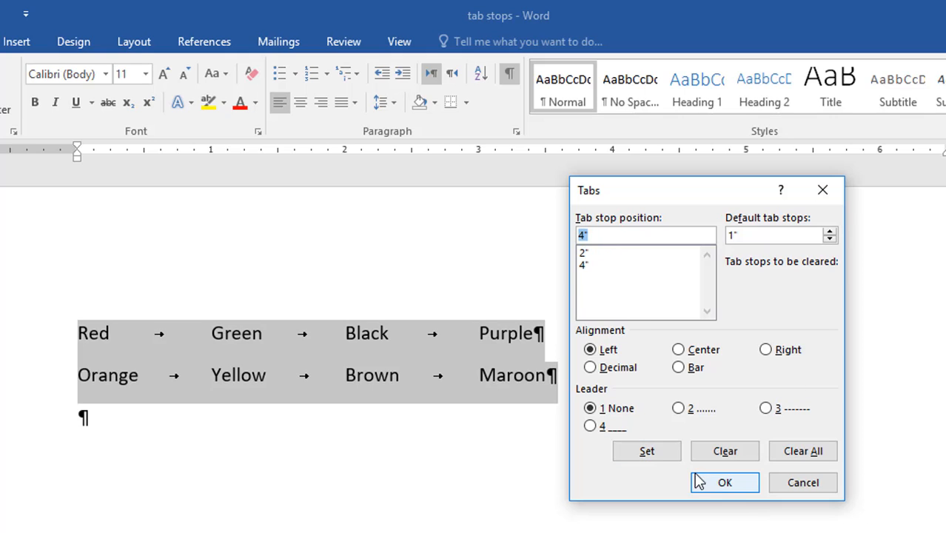
click(725, 482)
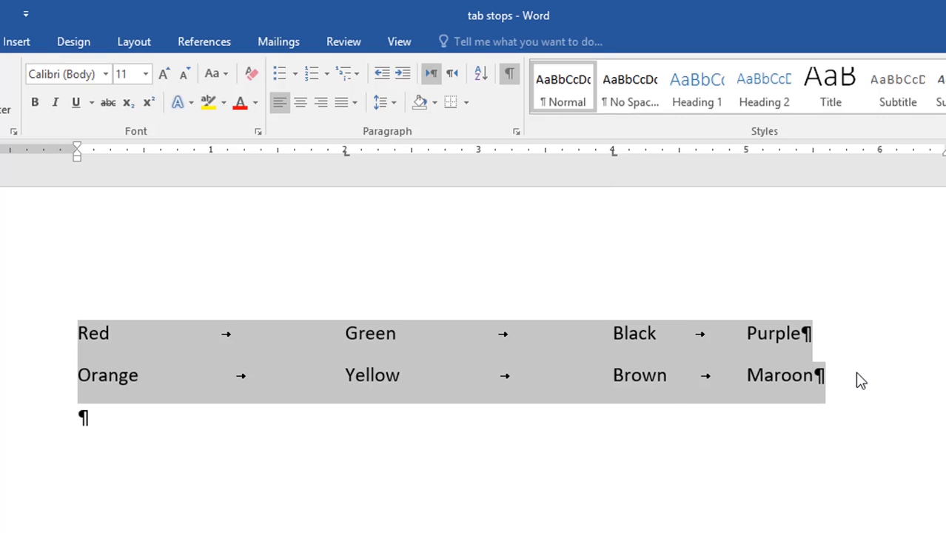
- Add a third left-aligned custom tab stop at 6 inches to the two color lines
key(alt+o)
key(t)
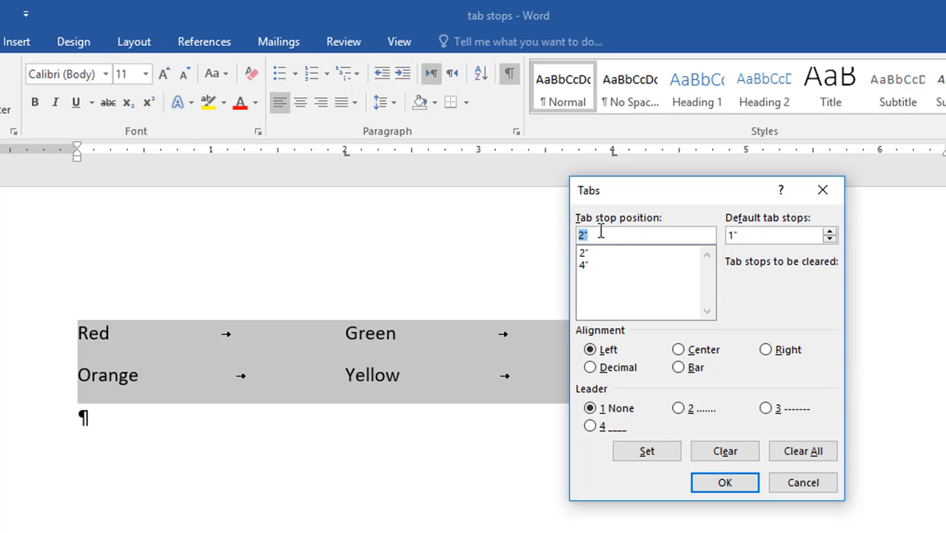
text(6)
click(648, 456)
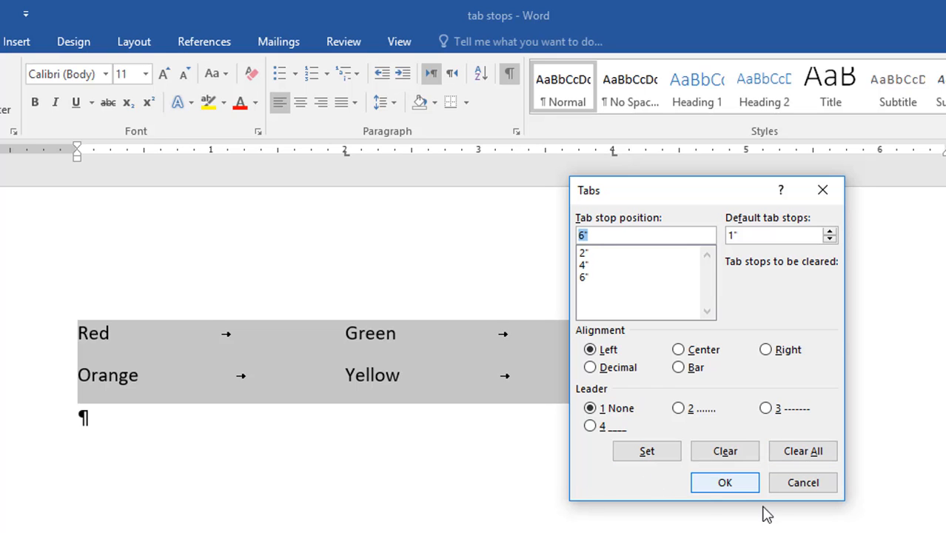
click(746, 490)
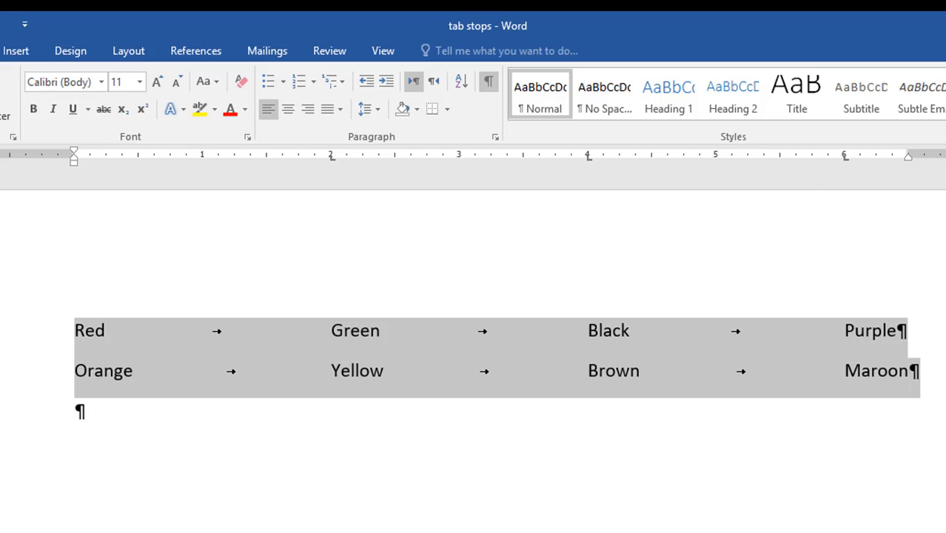
- Clear all custom tab stops from the two color lines
key(alt+o)
key(t)
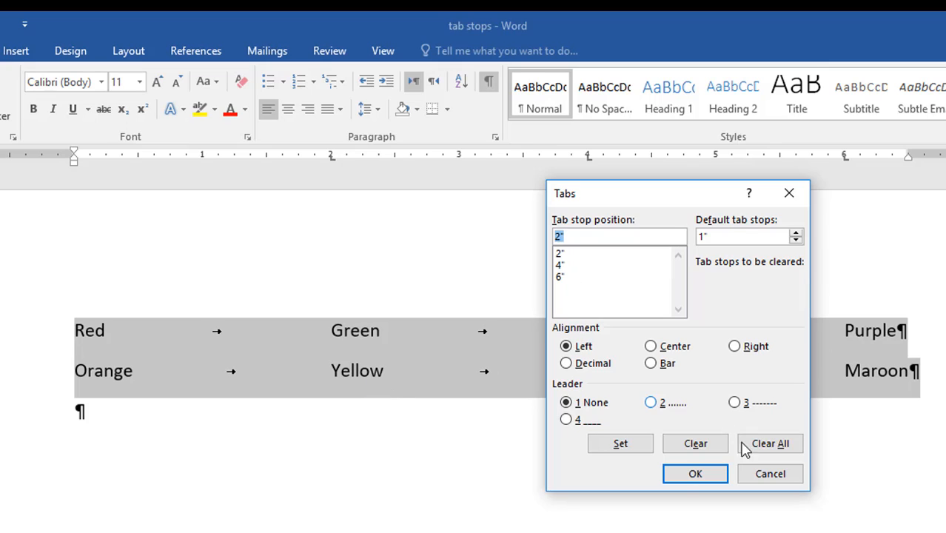
click(786, 447)
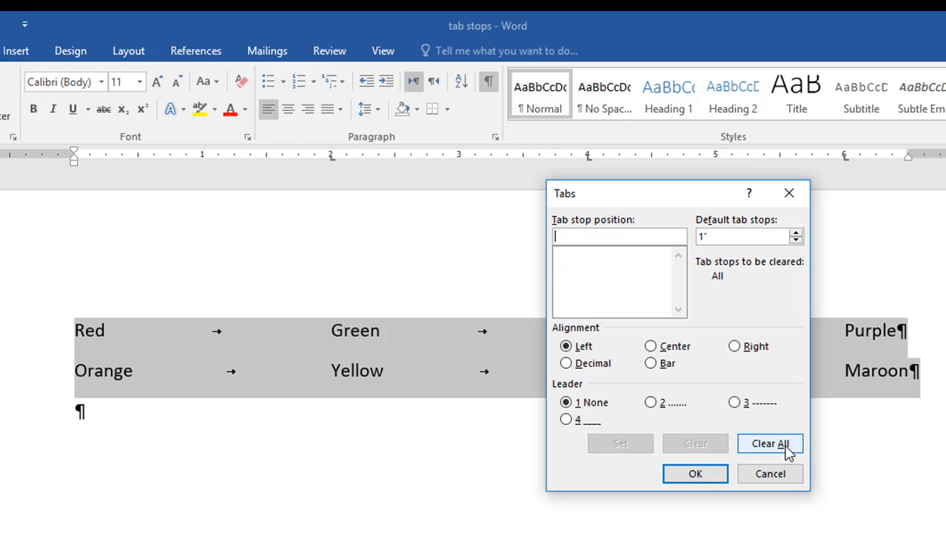
click(695, 477)
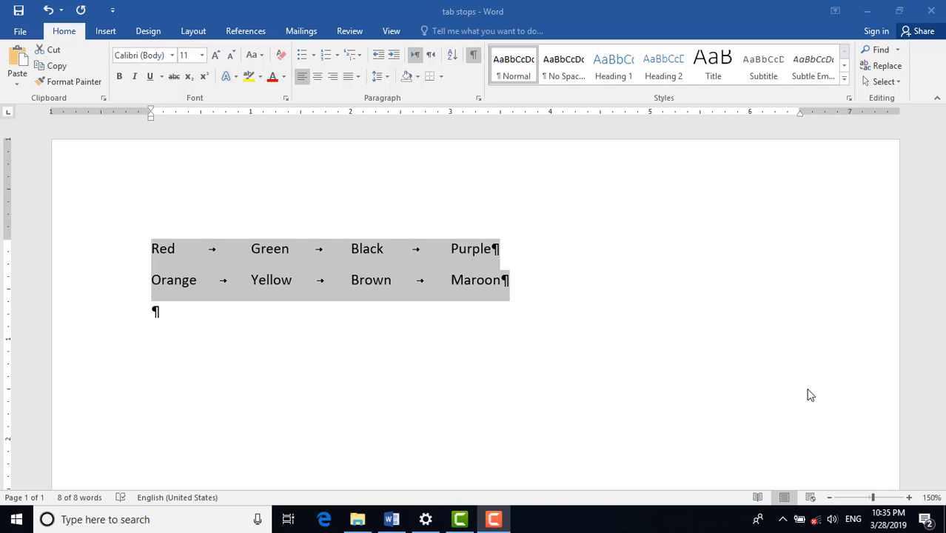
- Place left tab stops on the ruler at 2, 4 and 6 inches for the two color lines
click(349, 112)
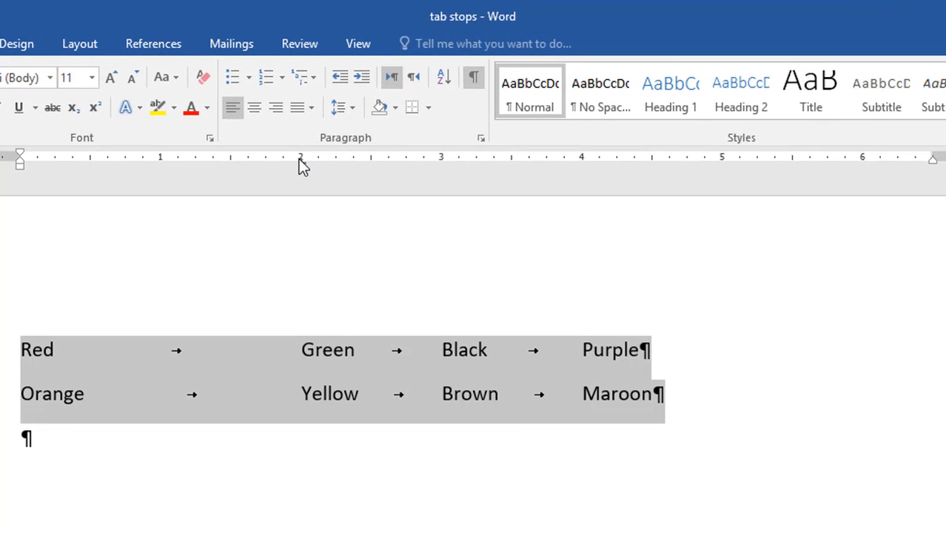
click(580, 163)
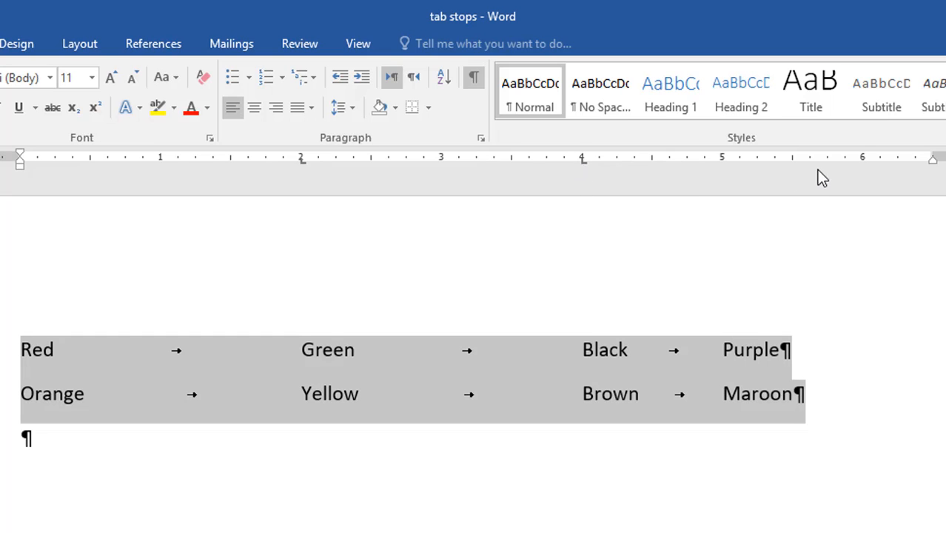
click(862, 161)
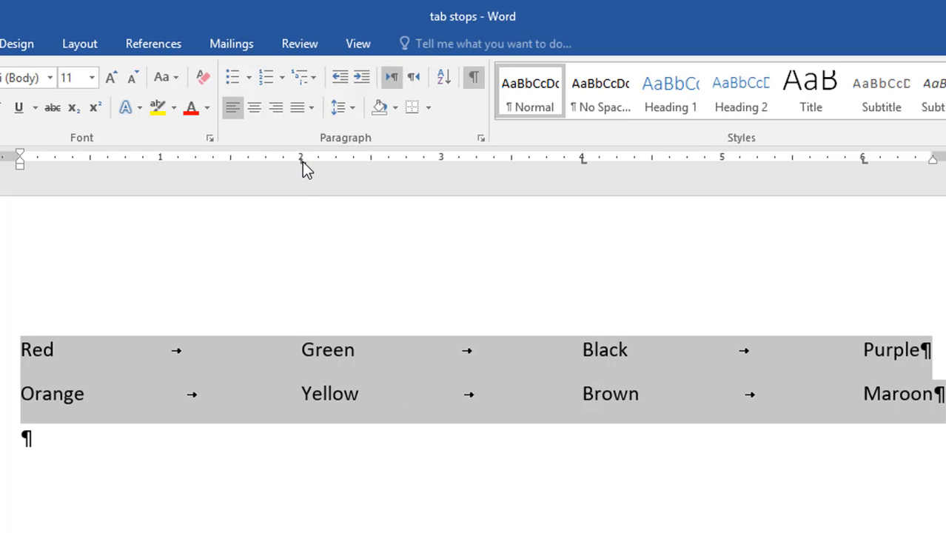
- Move the first tab stop on the ruler to about 1.8 inches and the second one to 3.5 inches
mouse_move(301, 163)
mouse_down()
mouse_move(232, 164)
mouse_move(306, 169)
mouse_move(250, 175)
mouse_move(292, 158)
mouse_up()
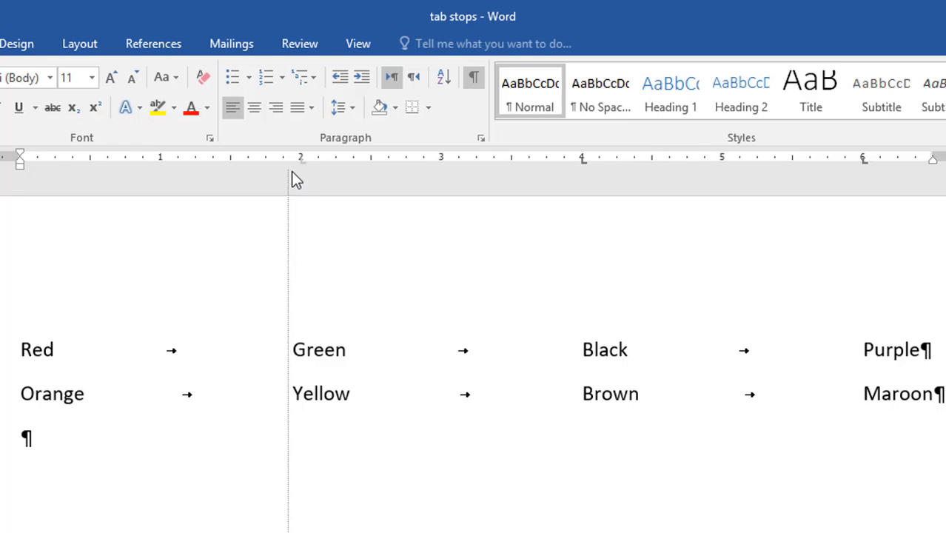
mouse_move(291, 164)
mouse_down()
mouse_move(266, 162)
mouse_move(274, 161)
mouse_up()
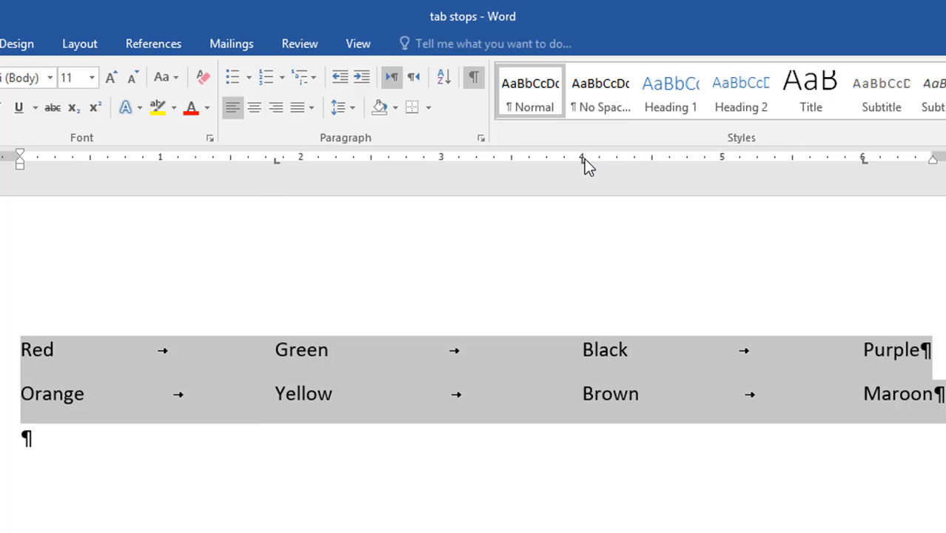
drag(584, 160, 554, 193)
drag(485, 200, 507, 164)
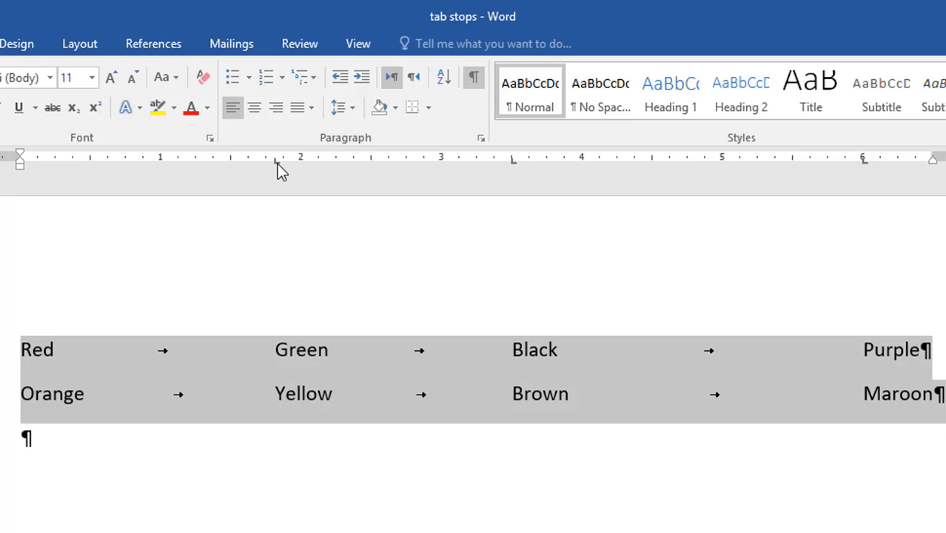
- Remove all three tab stops from the ruler one after another
drag(277, 164, 275, 206)
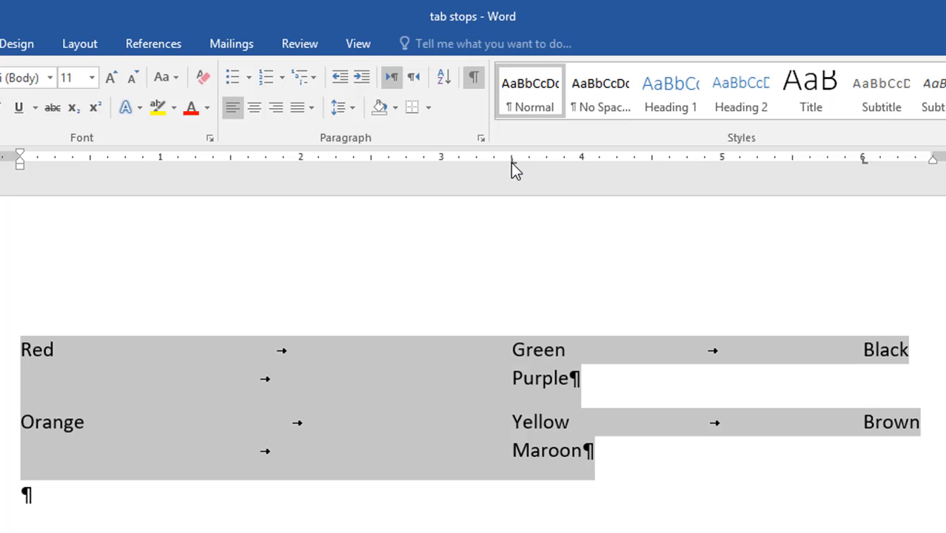
drag(511, 162, 511, 229)
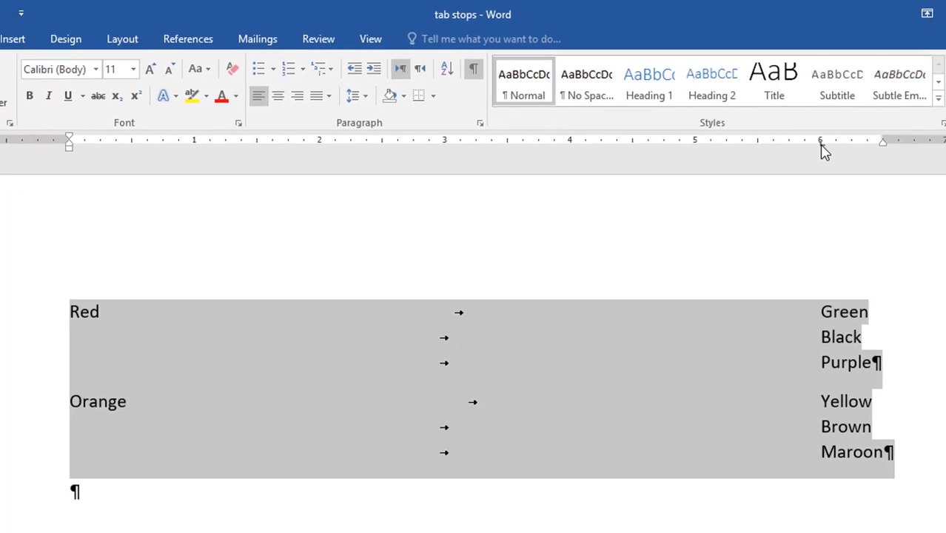
drag(864, 161, 861, 245)
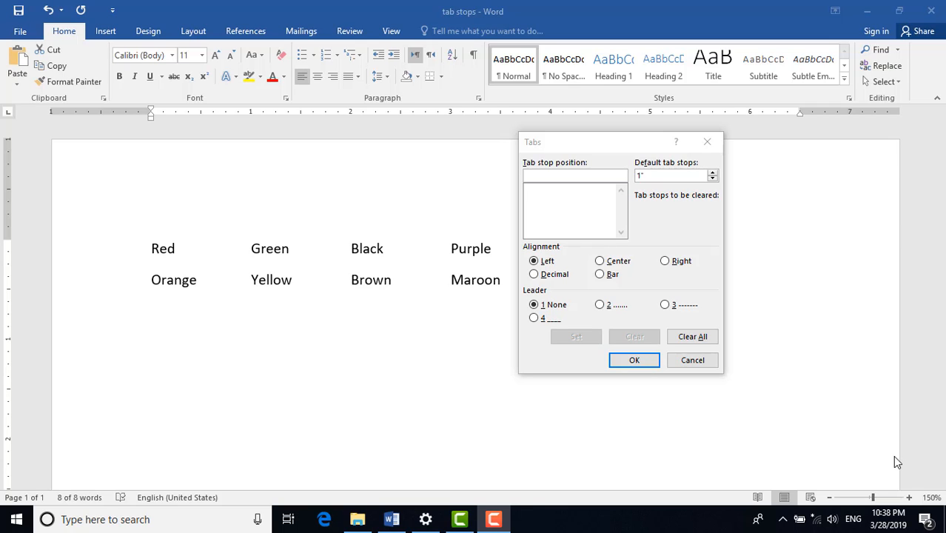
- Set a left tab stop at 2 inches, a center one at 4 inches and a right one at 6 inches for the color lines
click(560, 276)
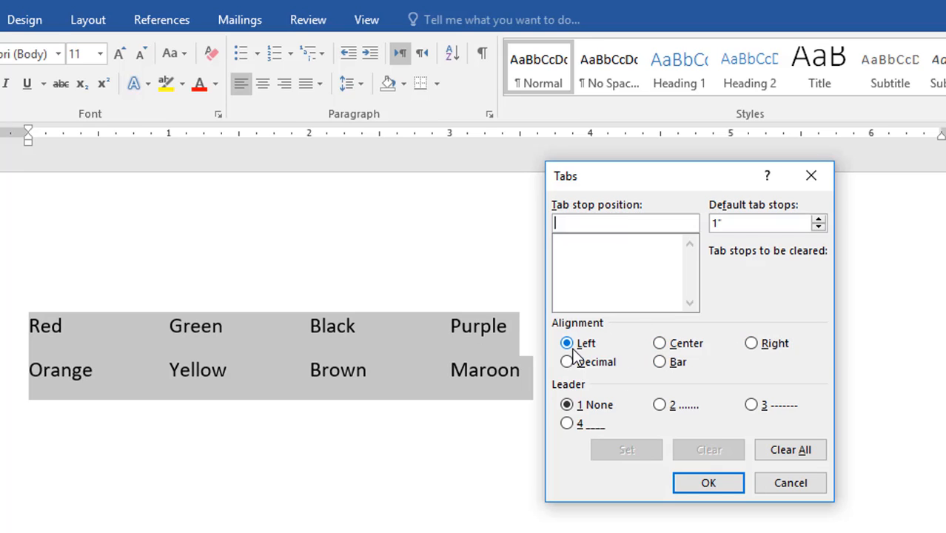
text(2)
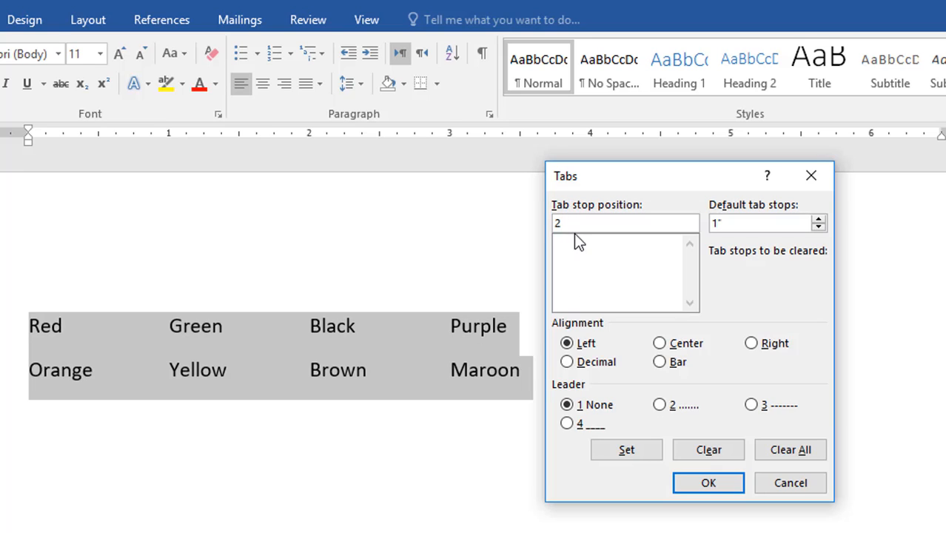
click(629, 451)
text(4)
click(671, 345)
click(647, 453)
text(6)
click(754, 344)
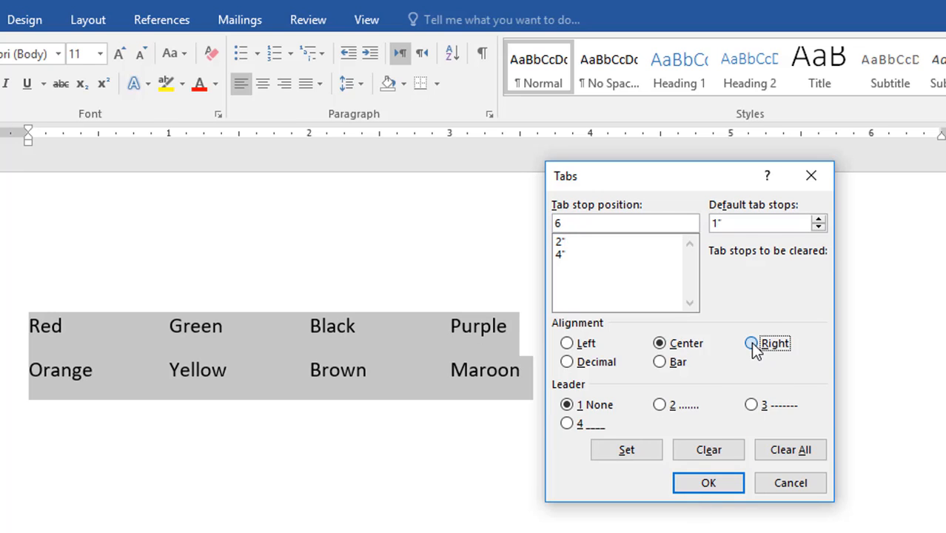
click(644, 451)
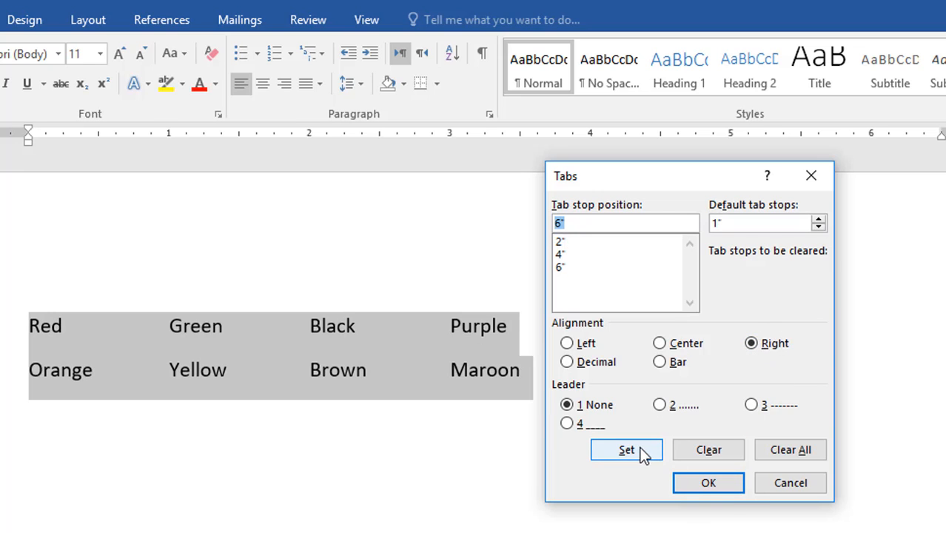
click(723, 482)
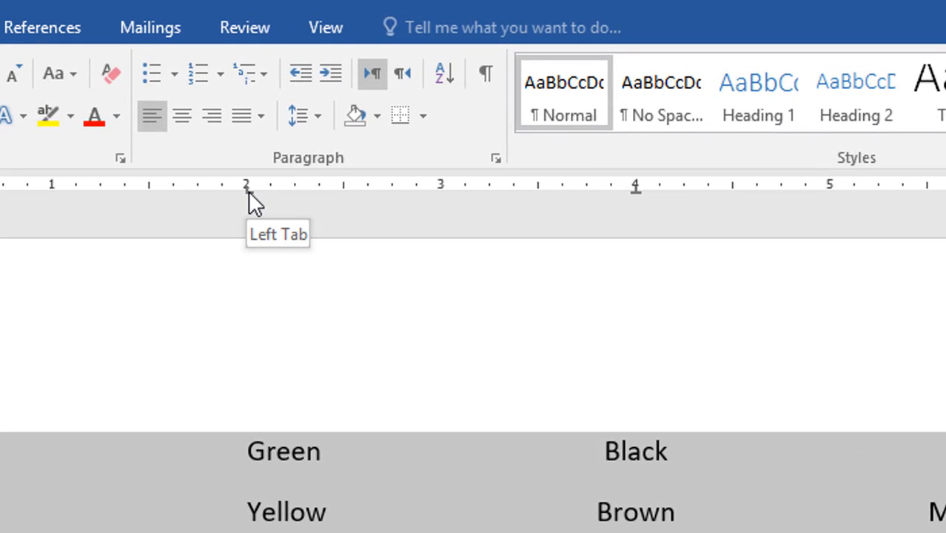
- Move the left tab stop on the ruler to about 1.9 inches and the center tab stop to about 3.75 inches
mouse_move(248, 191)
mouse_down()
mouse_move(213, 202)
mouse_move(207, 182)
mouse_move(245, 186)
mouse_move(224, 196)
mouse_move(235, 193)
mouse_up()
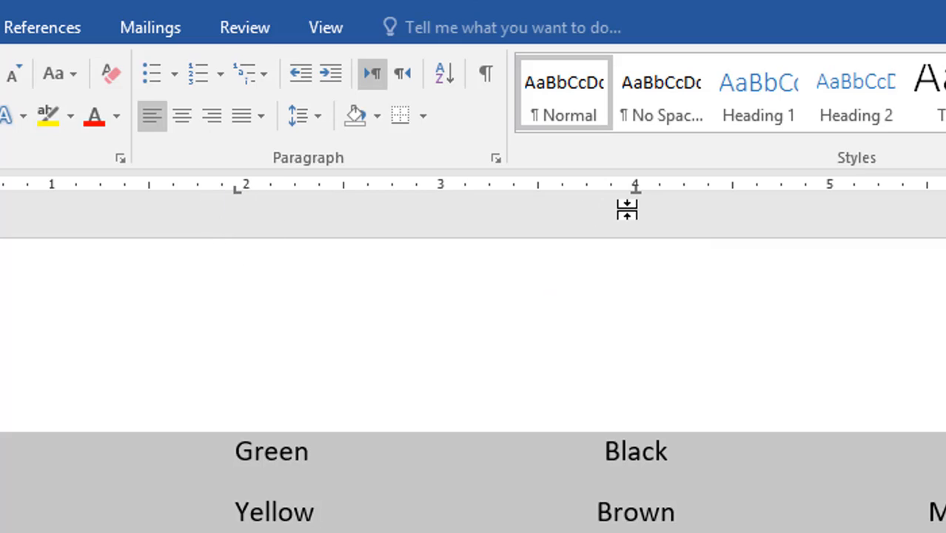
mouse_move(637, 192)
mouse_down()
mouse_move(553, 193)
mouse_move(602, 185)
mouse_move(585, 200)
mouse_move(583, 191)
mouse_up()
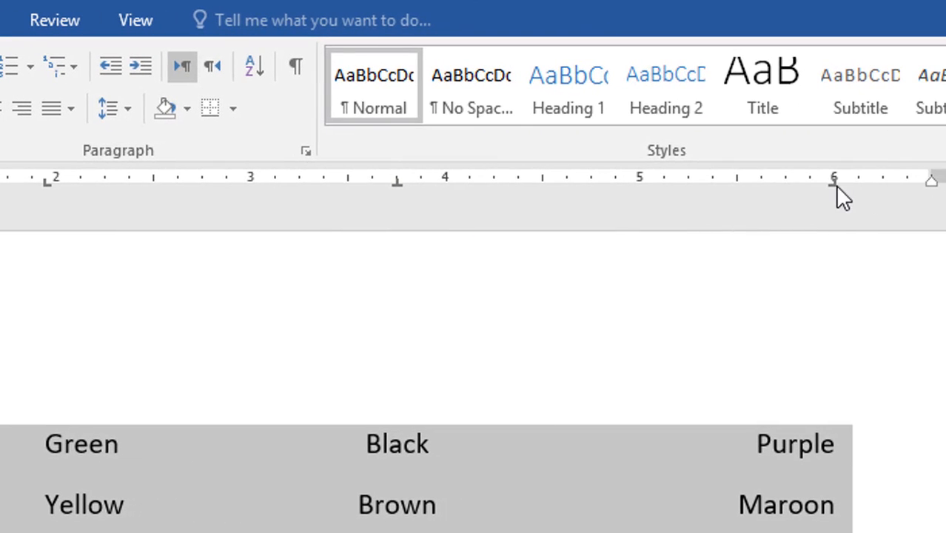
- Move the right tab stop of the color lines to about 5.9 inches and remove their center tab stop from the ruler
mouse_move(835, 185)
mouse_down()
mouse_move(858, 188)
mouse_move(767, 185)
mouse_move(805, 176)
mouse_move(793, 187)
mouse_move(808, 187)
mouse_up()
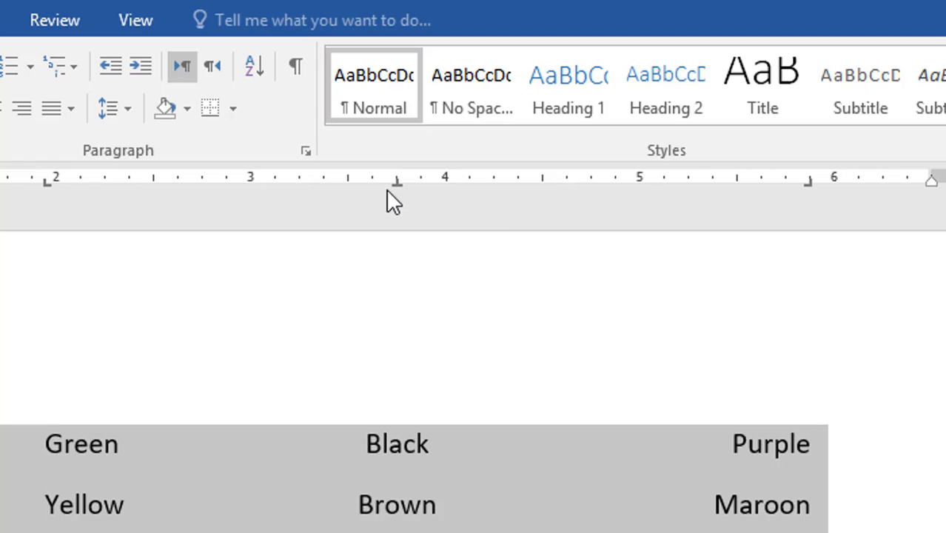
drag(395, 182, 393, 277)
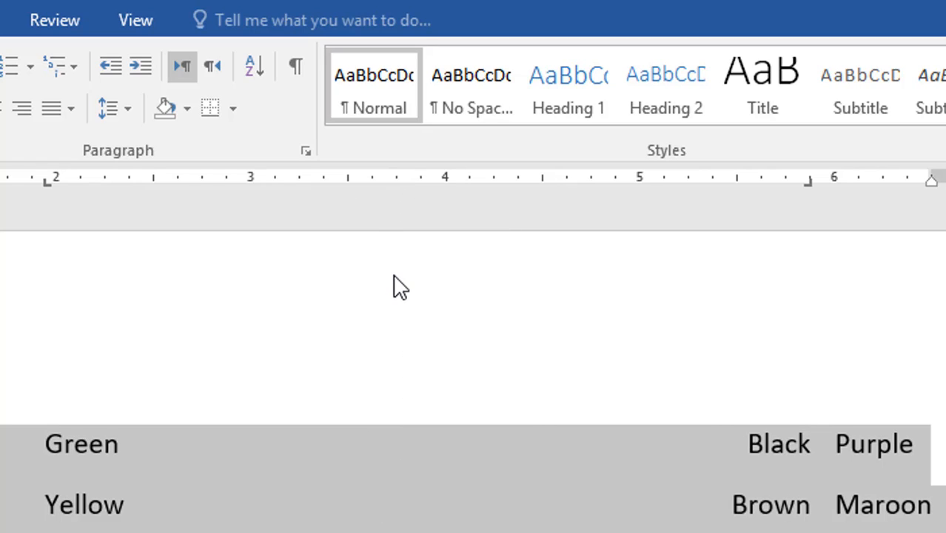
- Clear all tab stops of the selected color lines through the Tabs settings
key(alt+o)
key(t)
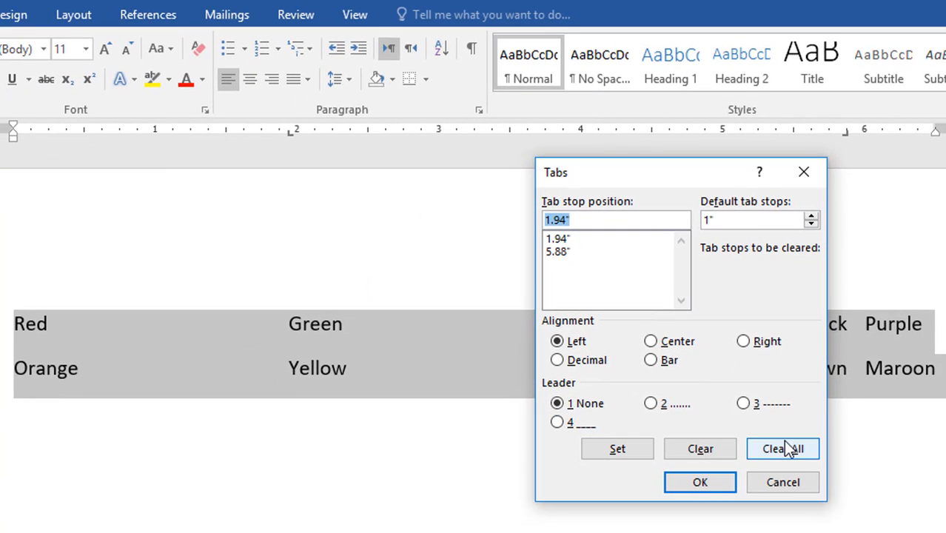
click(790, 446)
click(715, 487)
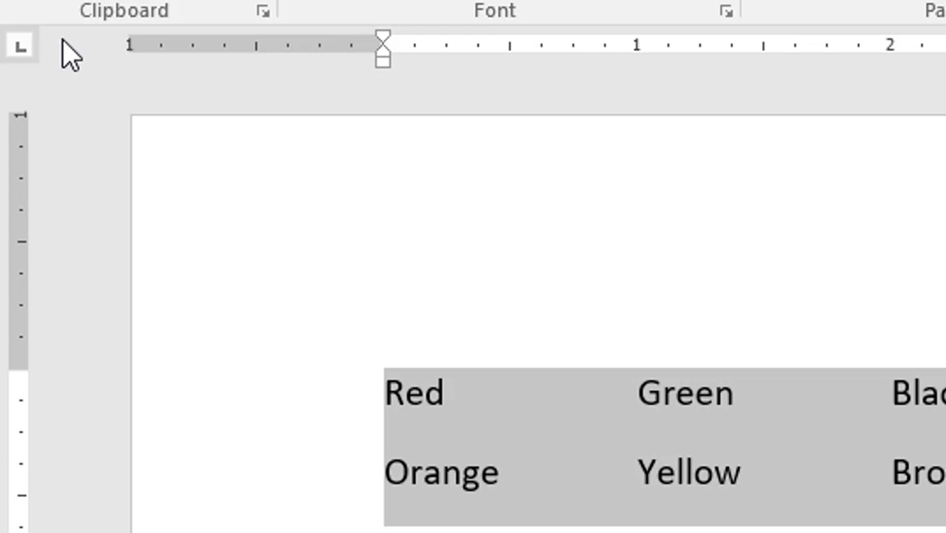
- Set a left tab stop at 2 inches, a center one at 3.5 inches and a right one at 5.5 inches on the ruler
click(20, 47)
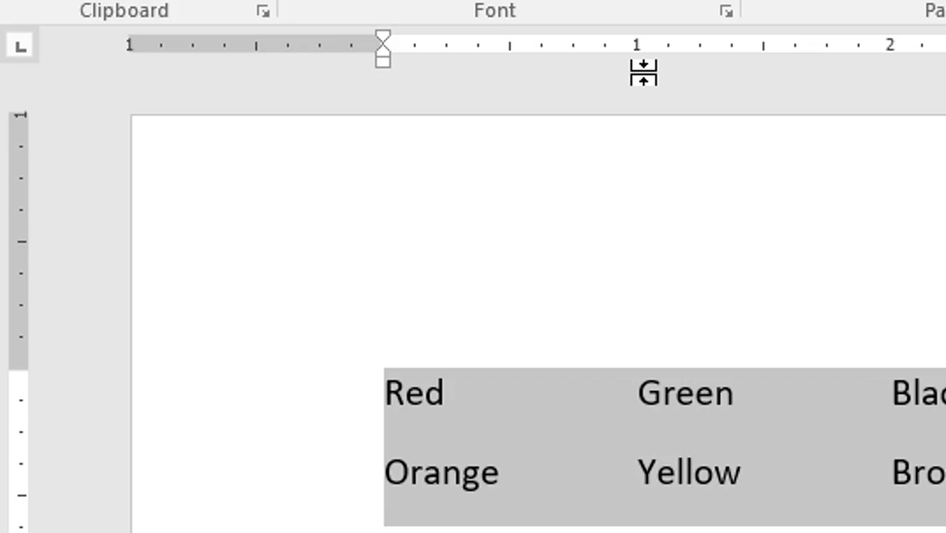
click(891, 47)
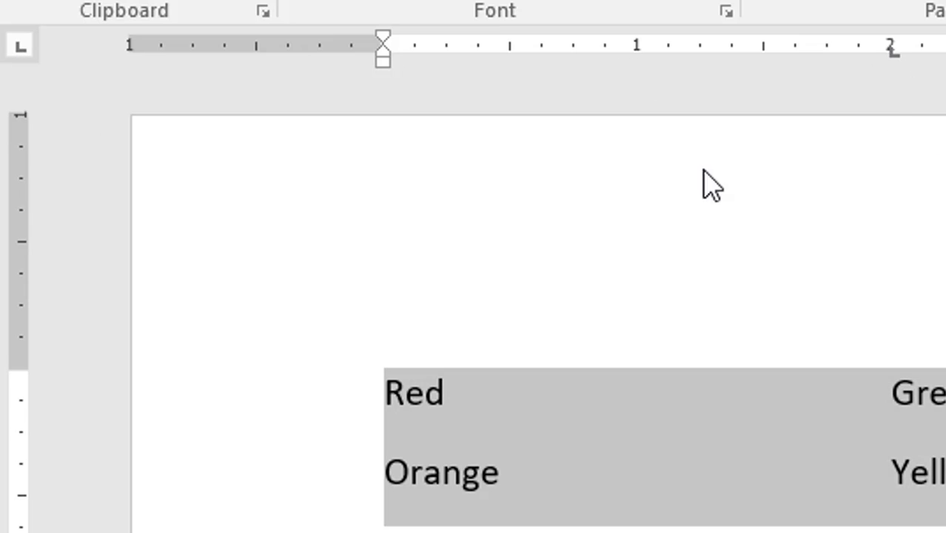
click(21, 51)
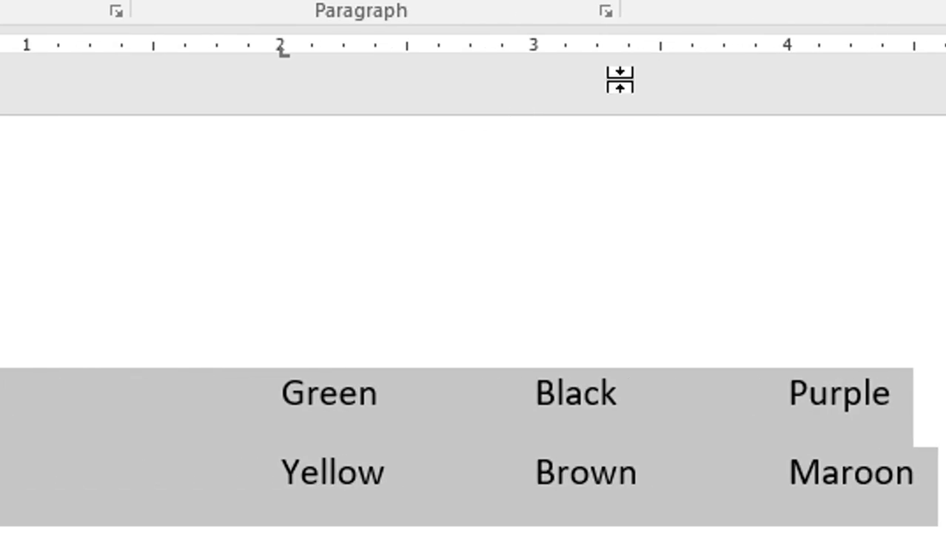
click(656, 49)
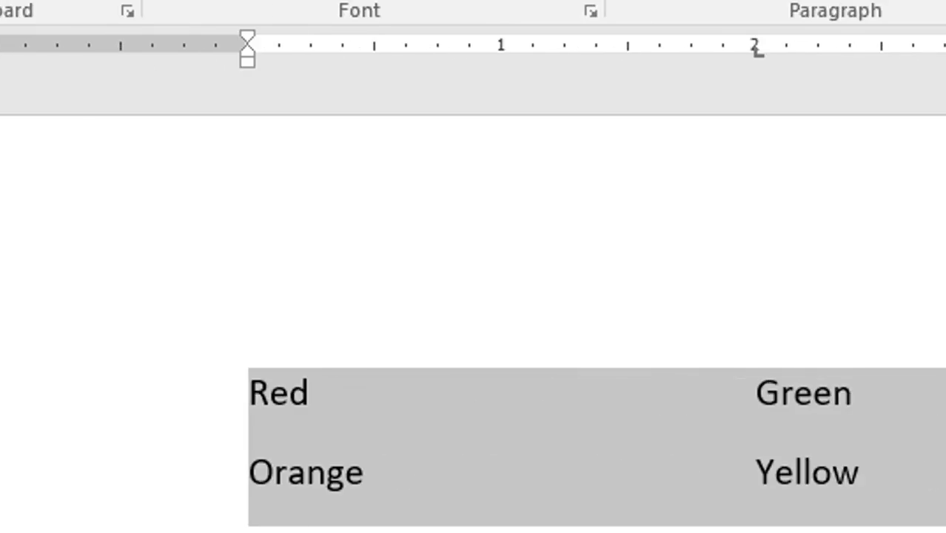
click(21, 49)
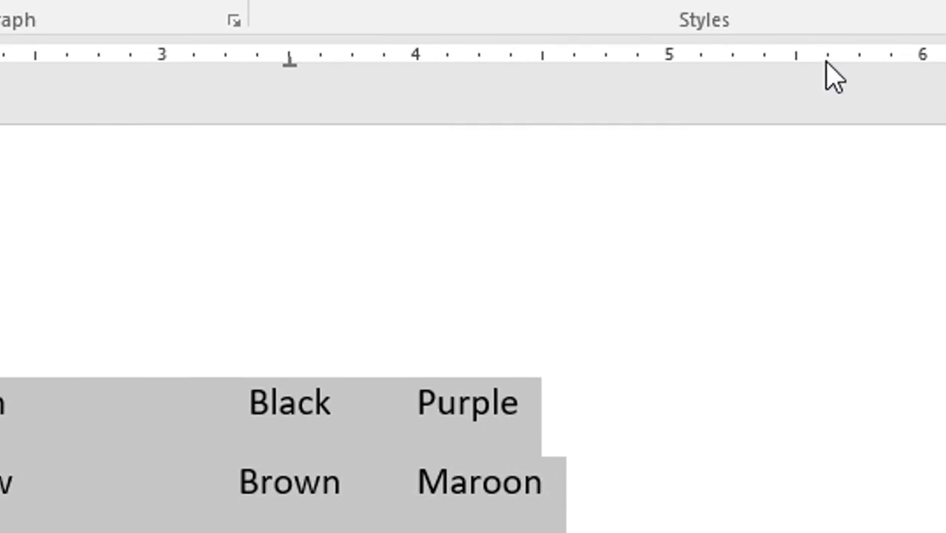
click(797, 59)
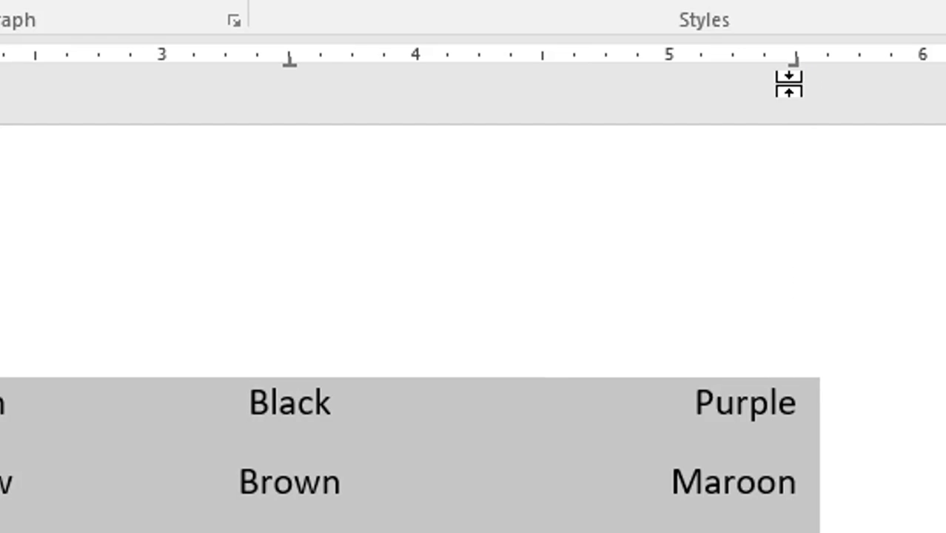
- Remove the right, center and left tab stops of the color lines from the ruler
drag(797, 61, 844, 64)
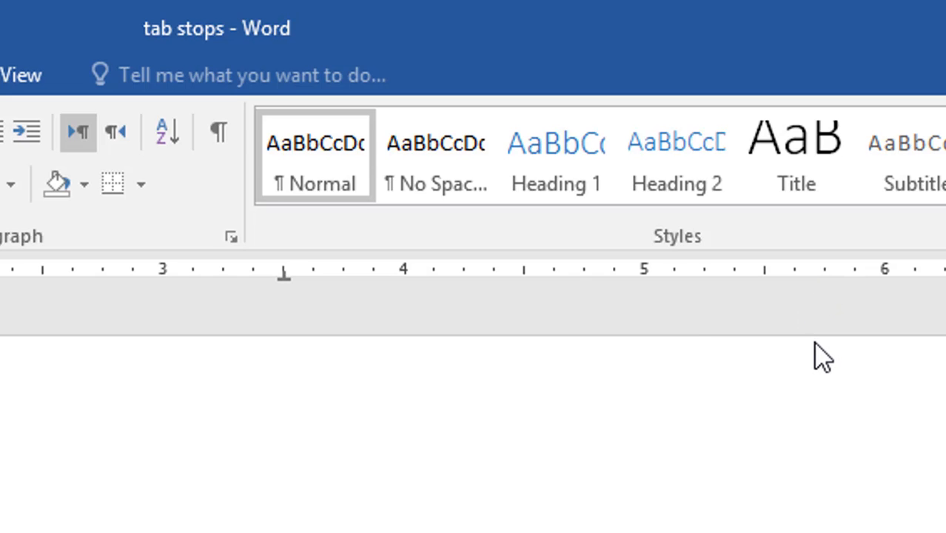
drag(287, 274, 0, 316)
drag(256, 316, 259, 348)
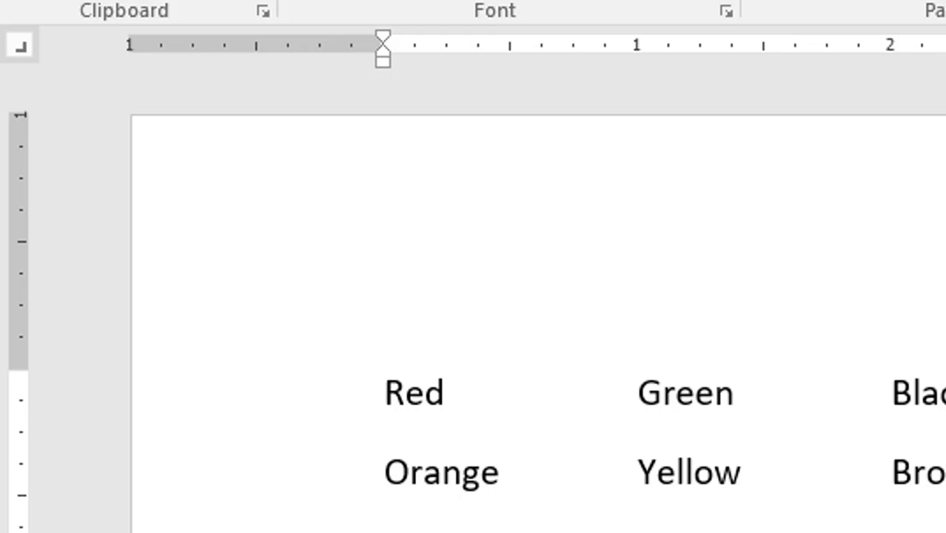
- Set a decimal tab stop at 2 inches for the four Decimal Amount lines
click(16, 46)
click(16, 47)
click(17, 47)
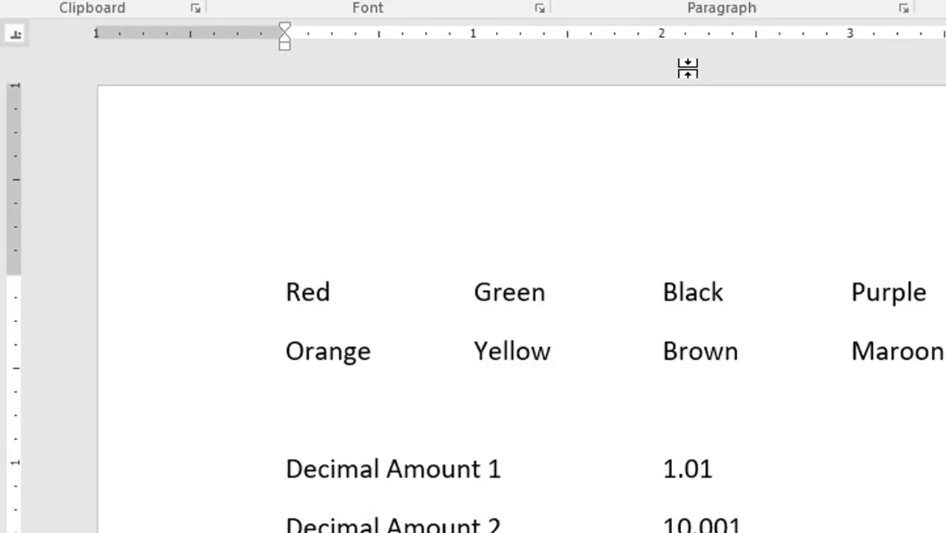
drag(642, 512, 228, 372)
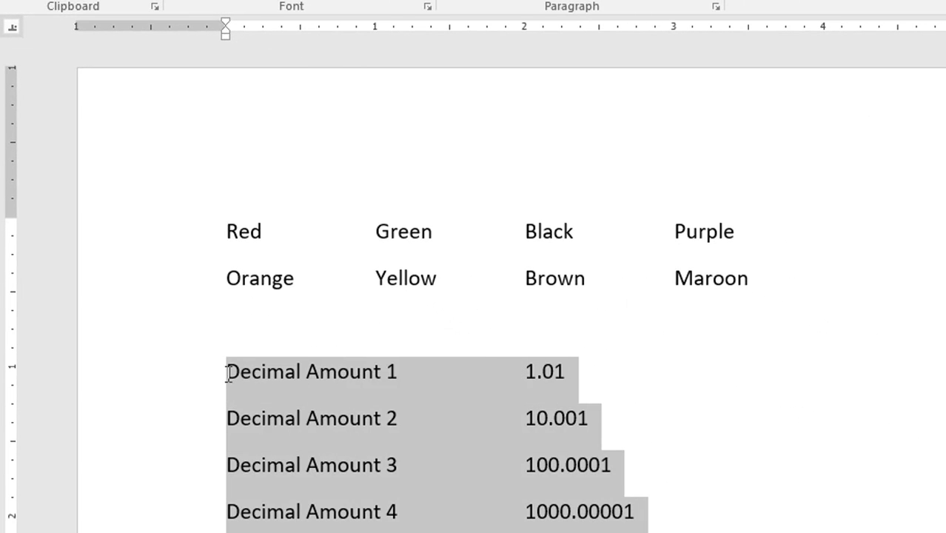
click(523, 30)
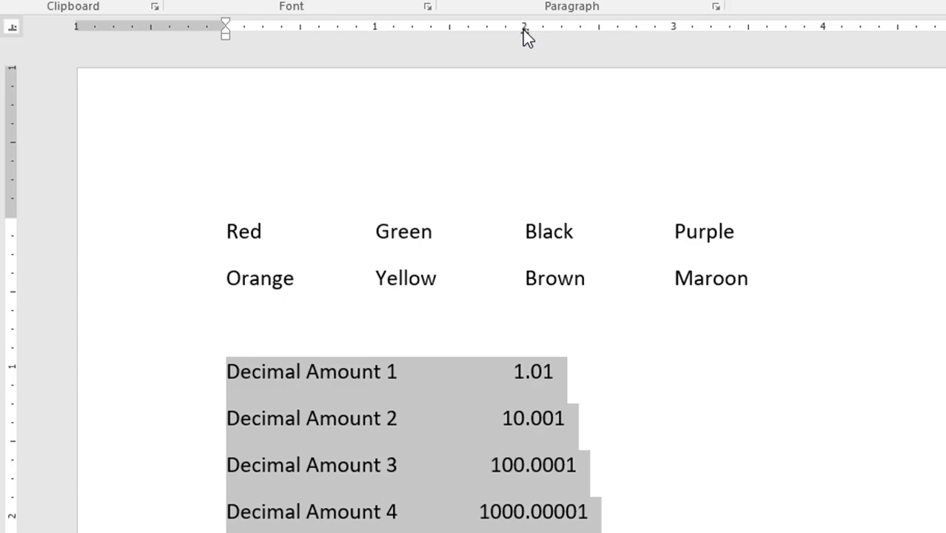
- Move the decimal tab stop of the Decimal Amount lines to 2.5 inches on the ruler
drag(525, 31, 574, 35)
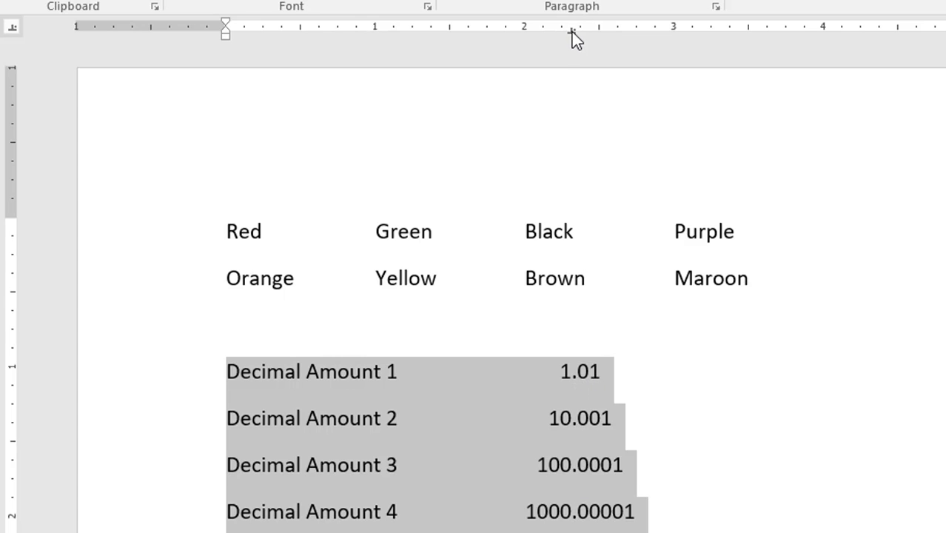
drag(571, 32, 555, 27)
drag(567, 25, 597, 32)
- On the line below the decimal amounts, set bar tab stops at 2 and 4 inches, left at 1, center at 3 and right at 5.5 inches
scroll(607, 222, down, 3)
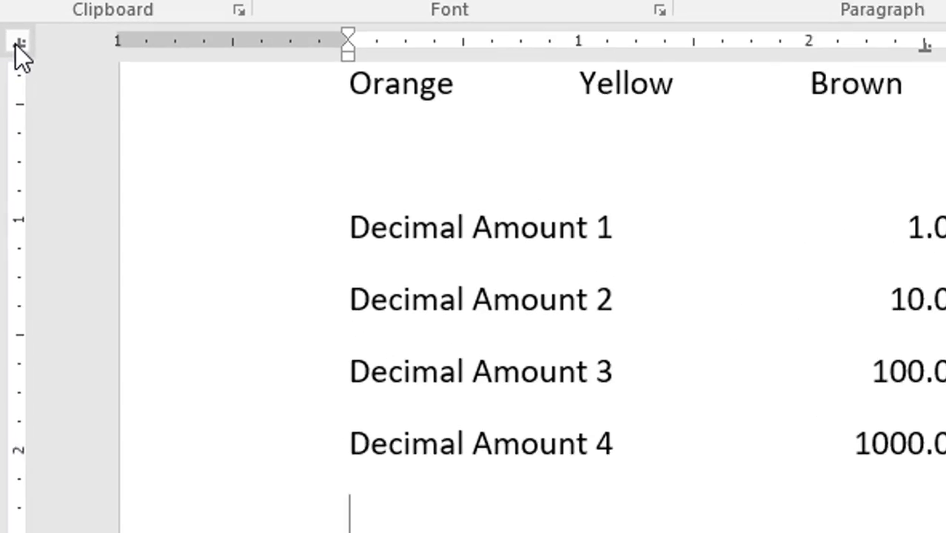
click(19, 42)
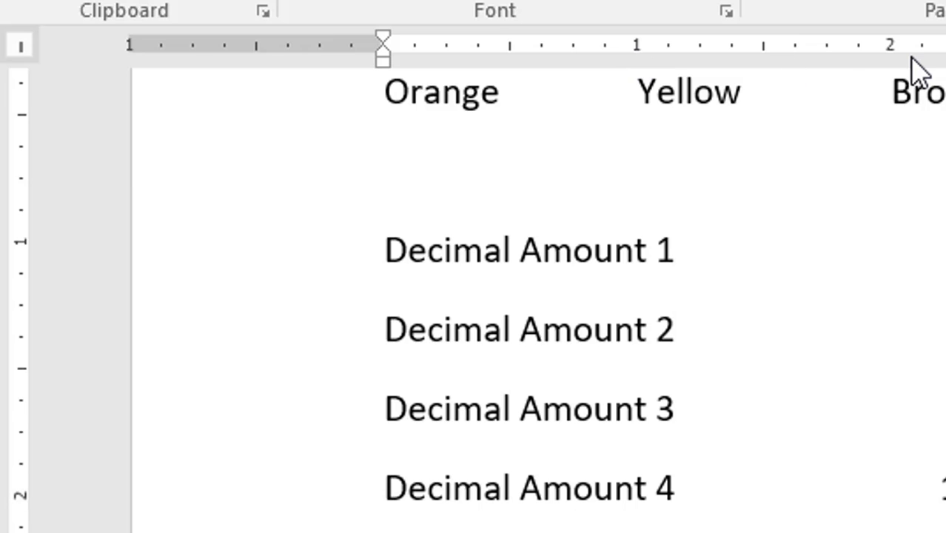
click(890, 49)
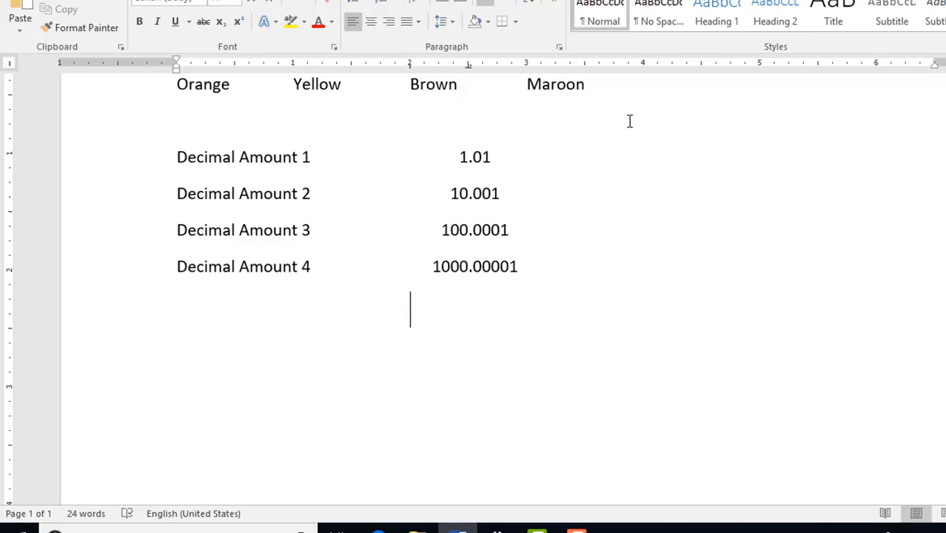
click(643, 66)
click(9, 64)
- Enter "Left" at the 1-inch tab stop on the line below the decimal amounts and advance to the following stop
text(Left)
key(Tab)
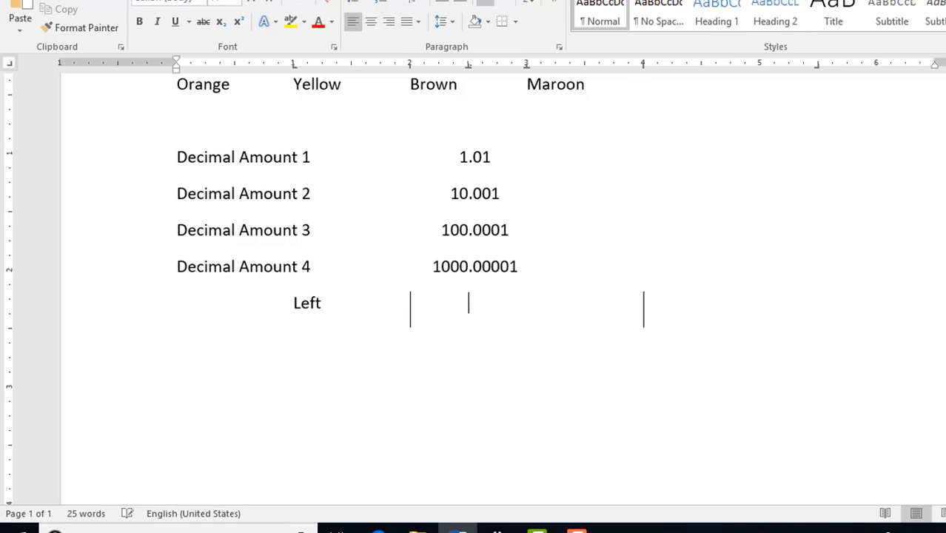
text(Center)
key(BackSpace)
key(BackSpace)
key(BackSpace)
key(BackSpace)
key(BackSpace)
key(BackSpace)
- Complete the row with "Center" at the 3-inch tab stop and "Right" at the 5.5-inch tab stop
key(Tab)
text(Center)
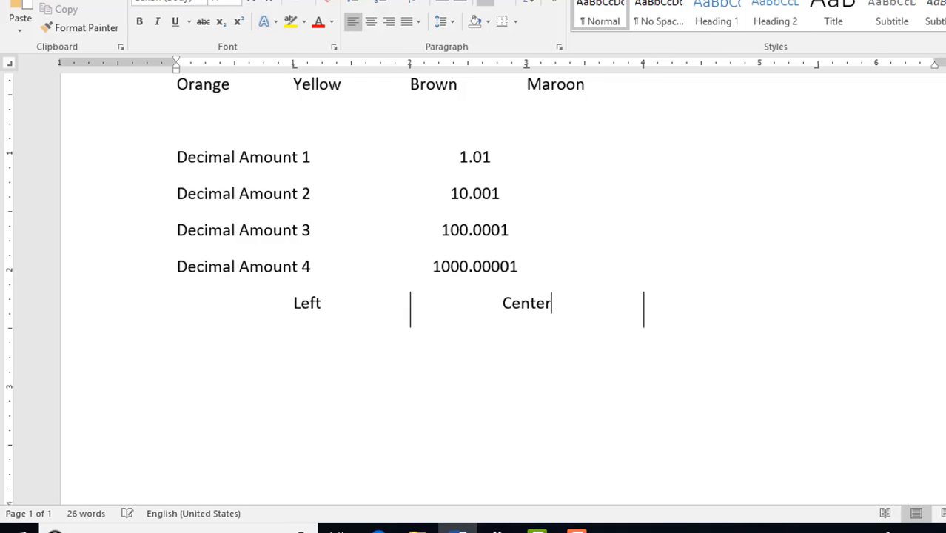
key(Tab)
text(Right)
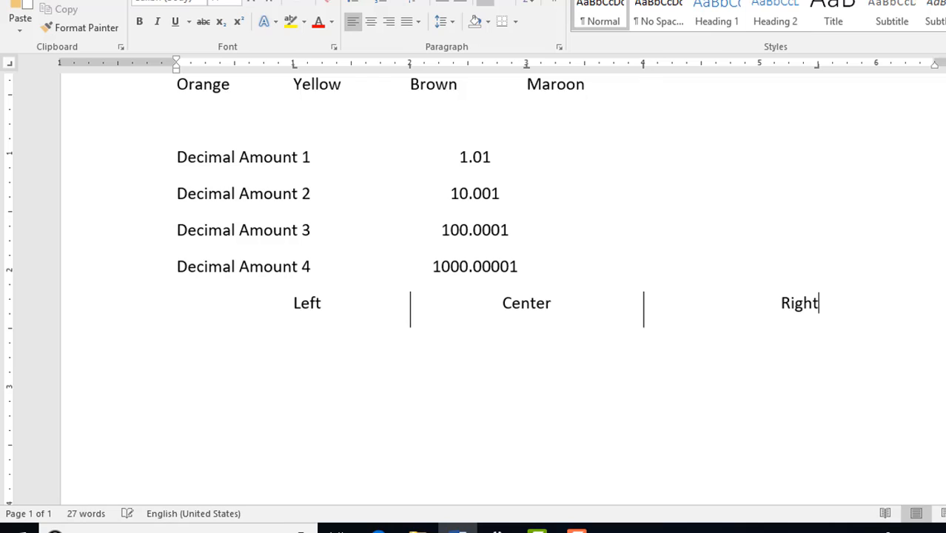
- Add a second row reading "Left", "Center" and "Right" at the same tab stops
key(Return)
key(Tab)
text(Left)
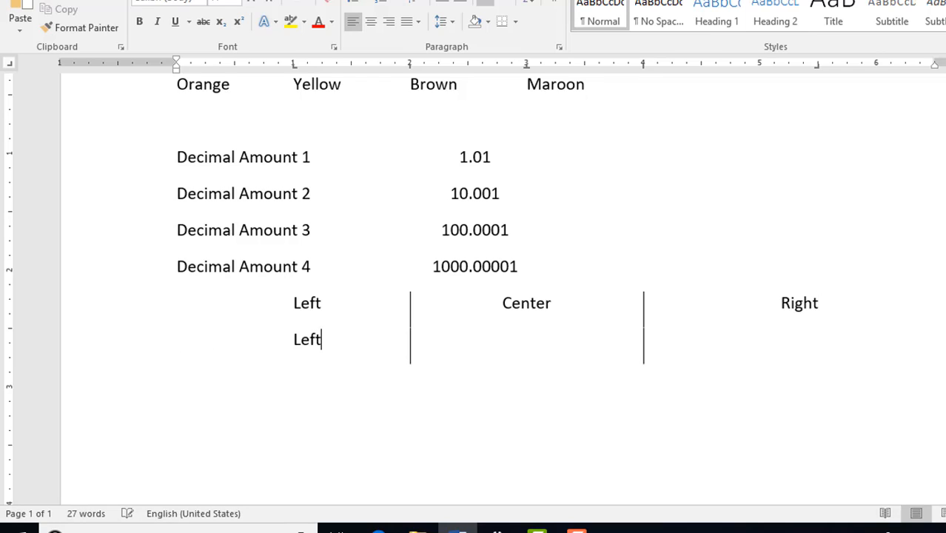
key(Tab)
text(Center)
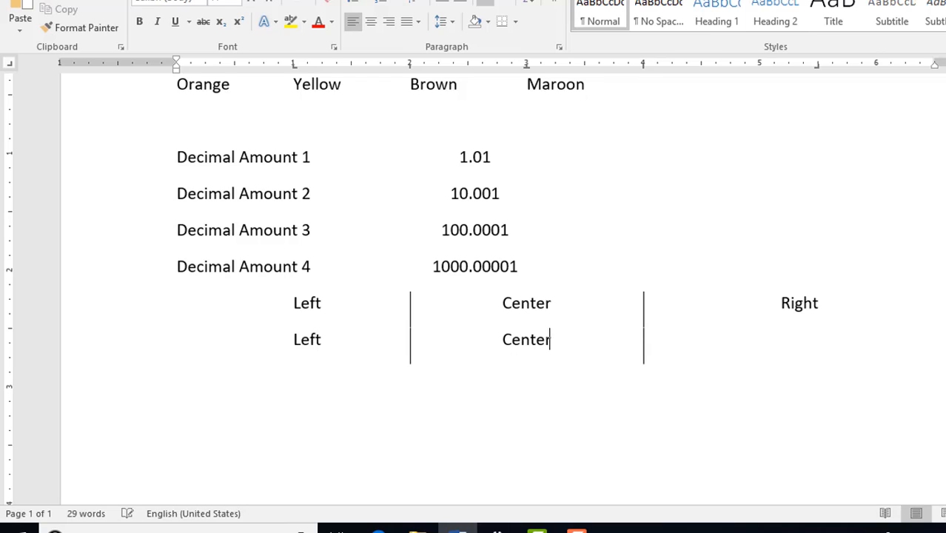
key(Tab)
text(Right)
- Add a third row with "Left", "Center" and "Right" aligned at the same tab stops
key(Return)
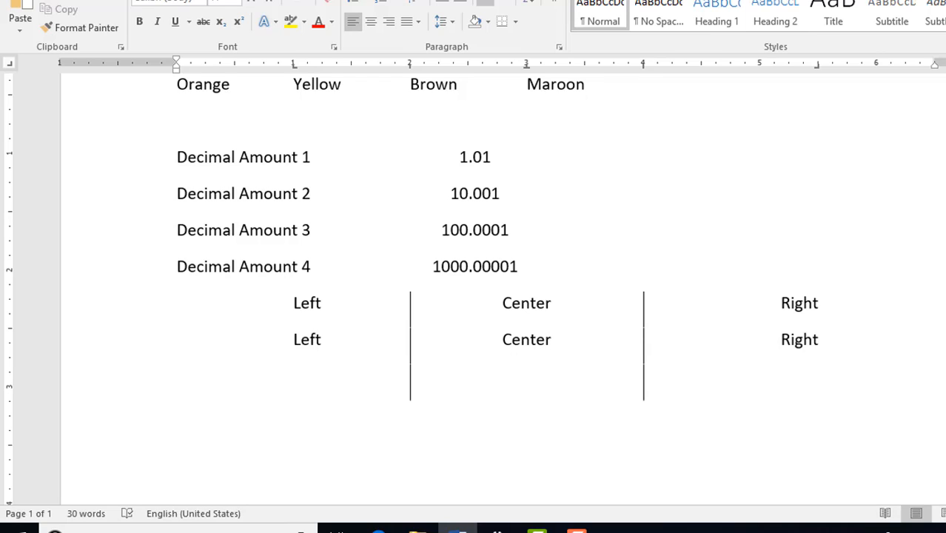
key(Tab)
text(Left)
key(Tab)
text(Center)
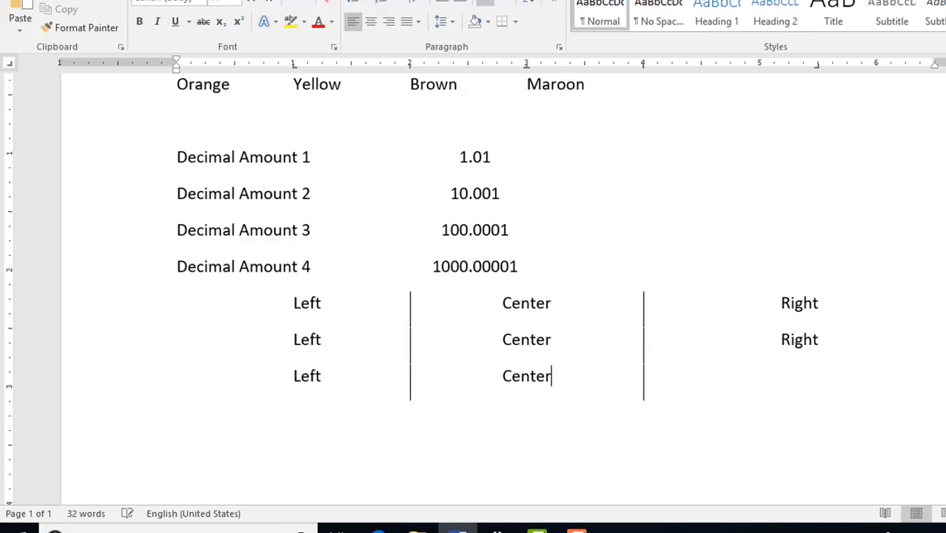
key(Tab)
text(Right)
- Remove the center, right and both bar tab stops from the second Left/Center/Right row and delete the row's text
drag(820, 340, 274, 337)
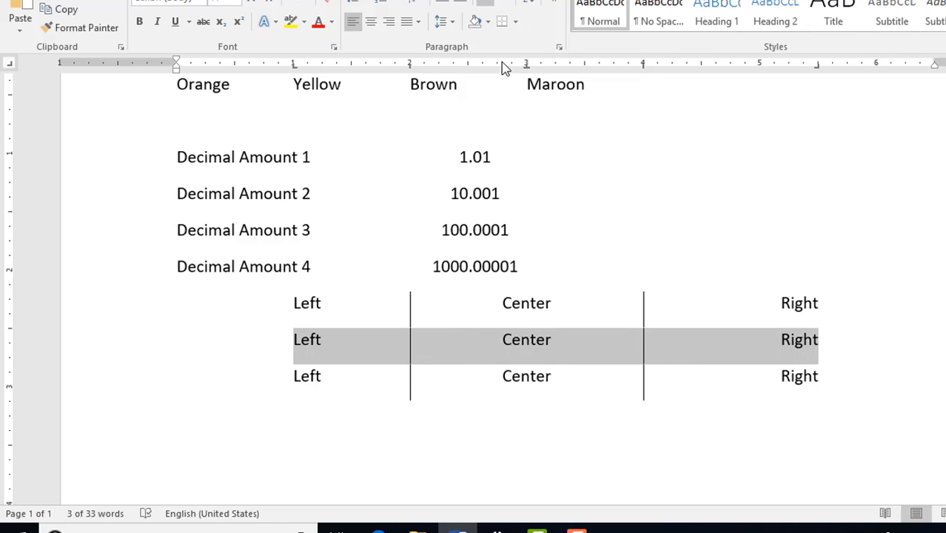
drag(524, 70, 528, 35)
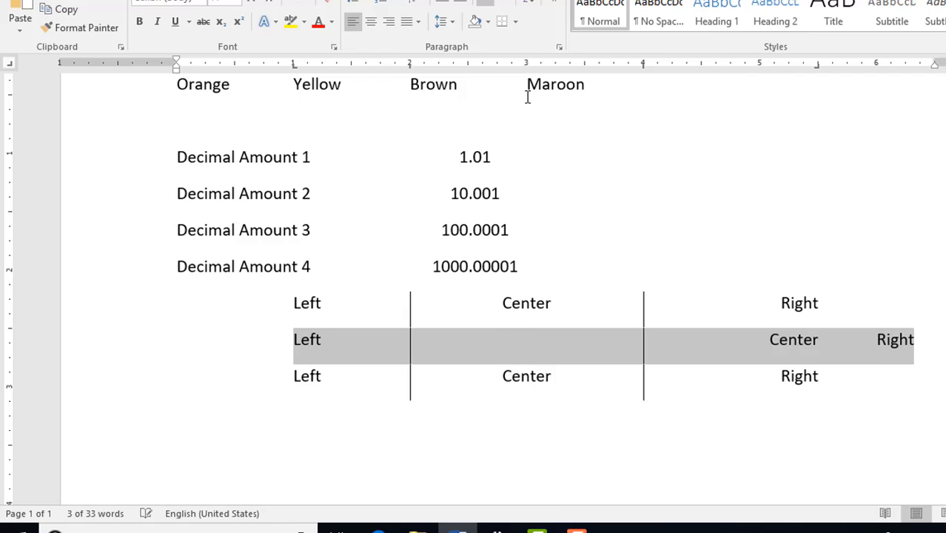
drag(815, 68, 807, 111)
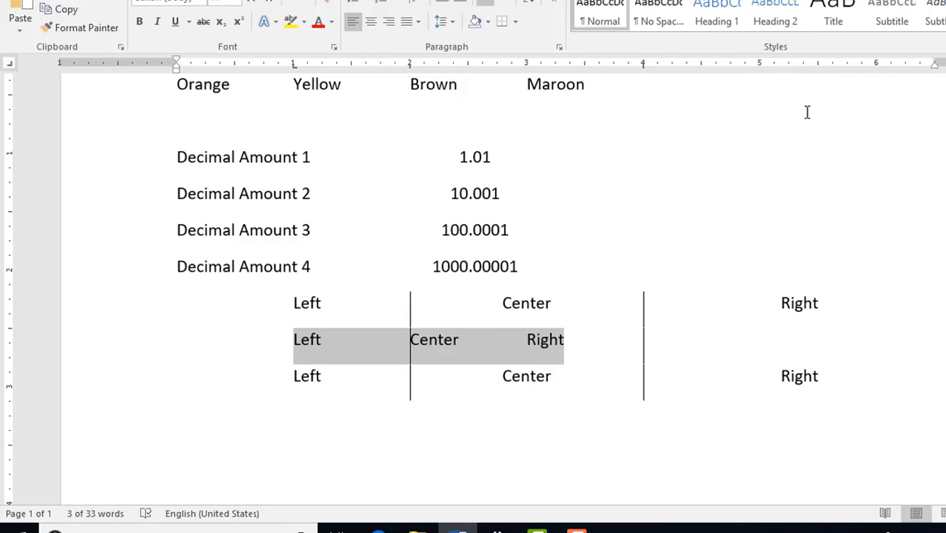
drag(641, 67, 642, 108)
drag(411, 67, 391, 77)
click(586, 438)
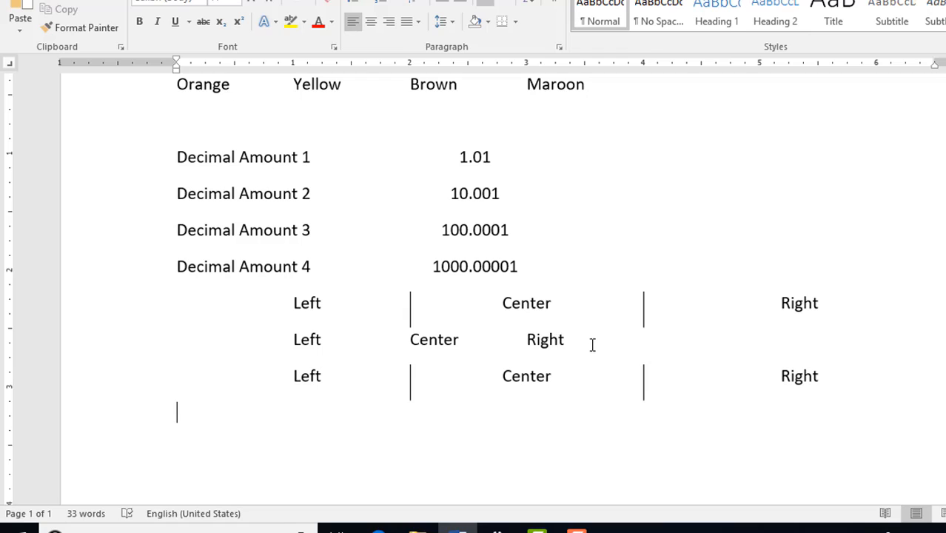
drag(592, 344, 293, 349)
key(Delete)
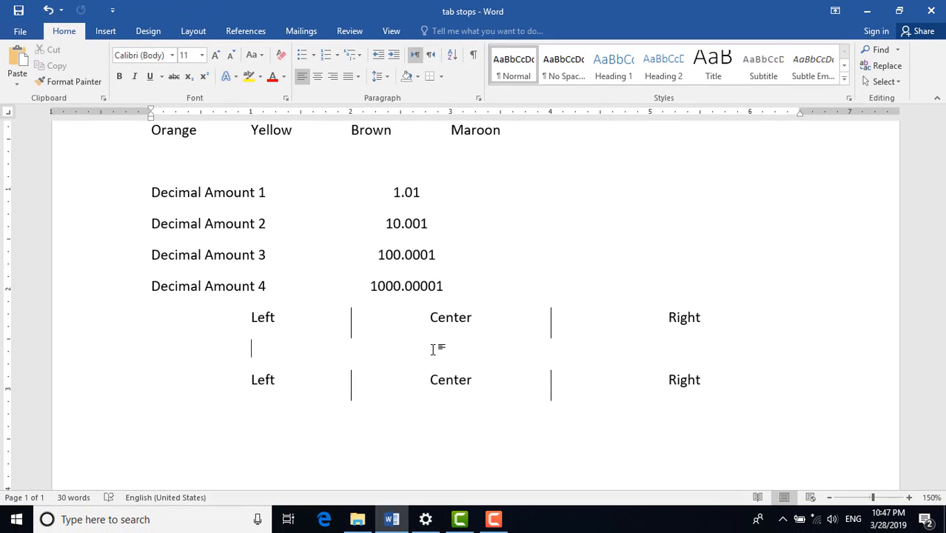
- Set a right-aligned tab stop at 6.6" with a dotted leader on the empty line below the last Left/Center/Right row
scroll(896, 453, down, 3)
key(F10)
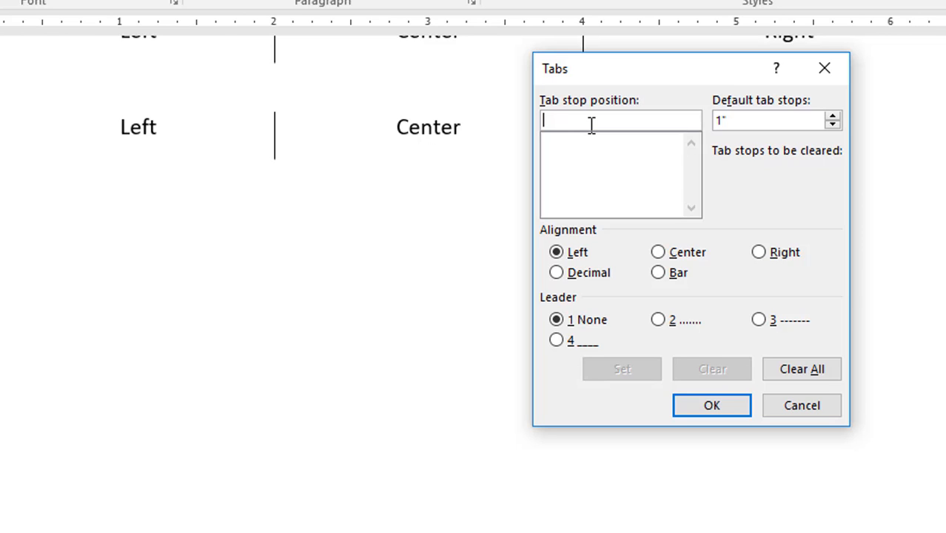
text(6)
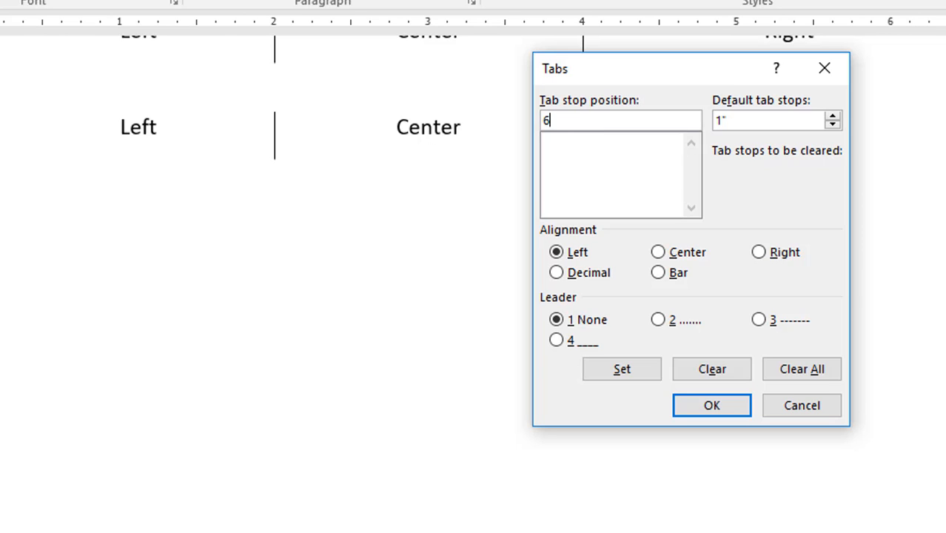
text(.6)
click(767, 256)
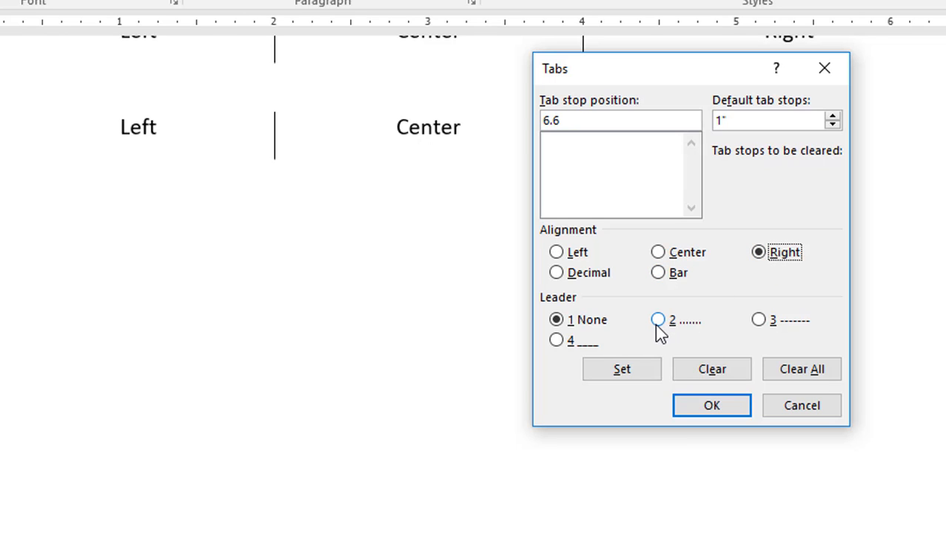
click(657, 323)
click(623, 374)
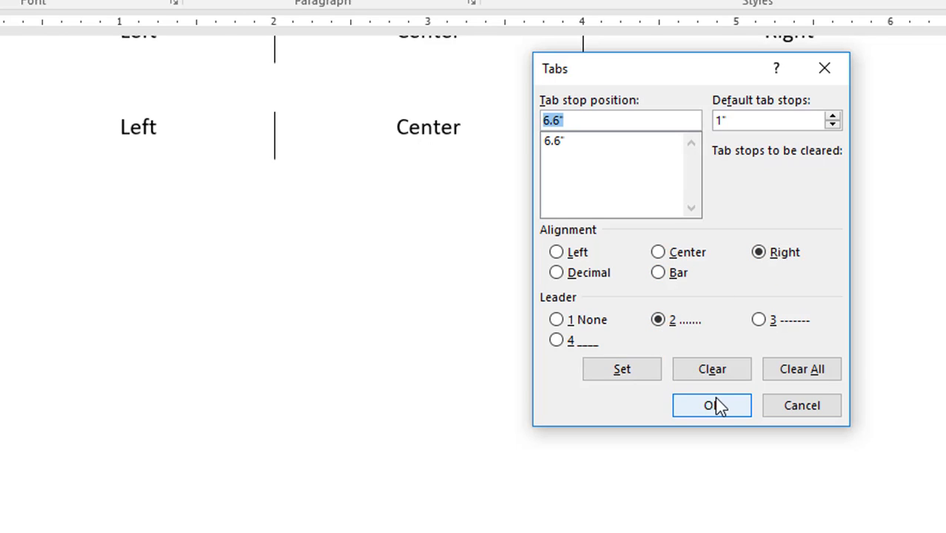
click(713, 407)
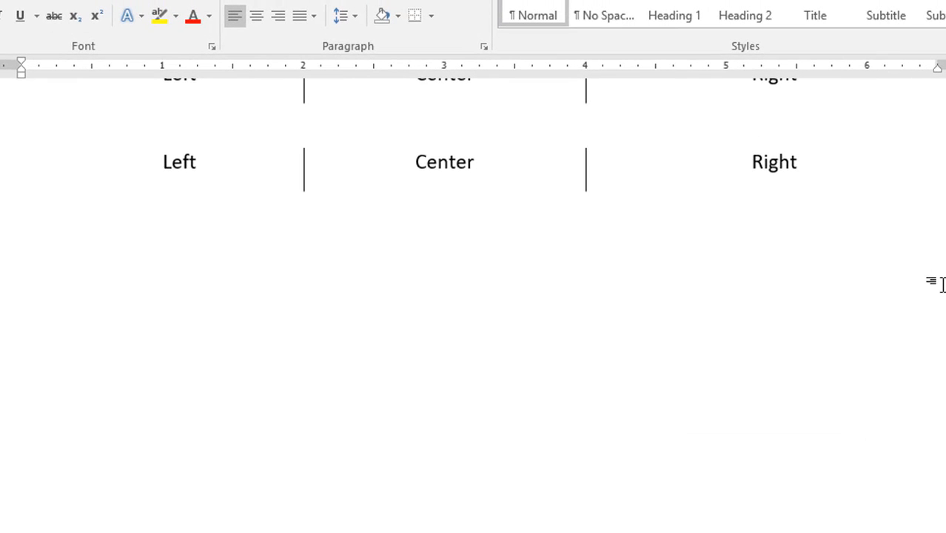
- Add a dot-leader line reading "Right aligned" with the number 1 at the right tab stop
text(right ali)
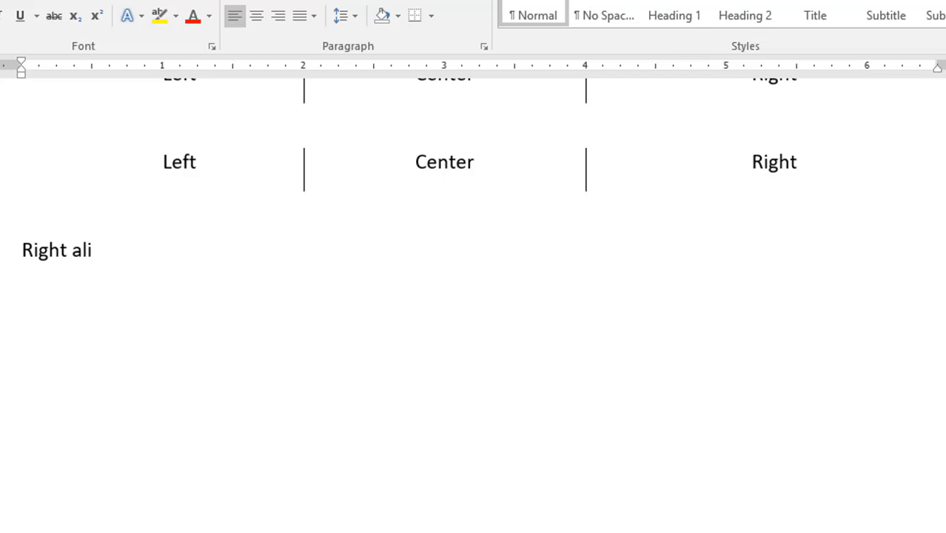
text(gned)
key(Tab)
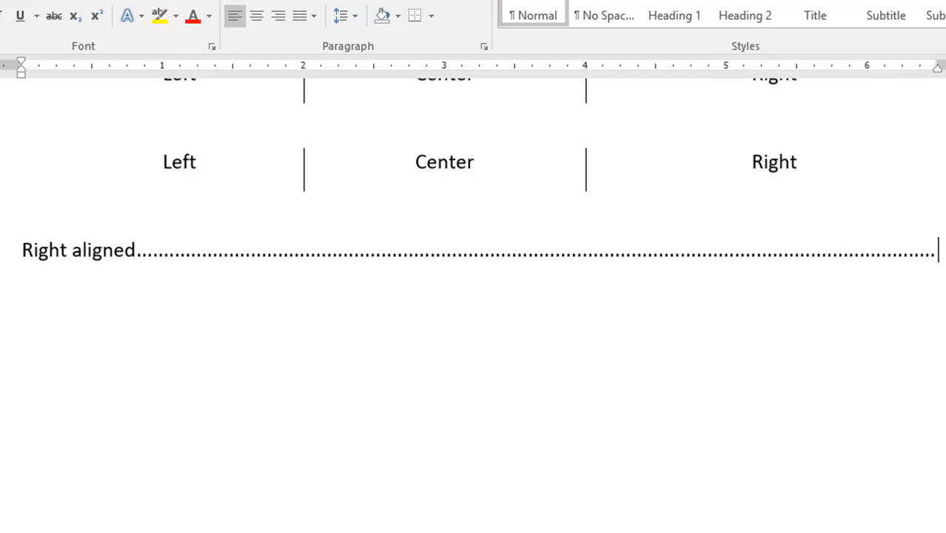
text(1)
key(Return)
- Add two more dot-leader lines, "Left" with number 2 and "Center" with number 3
text(left)
key(Tab)
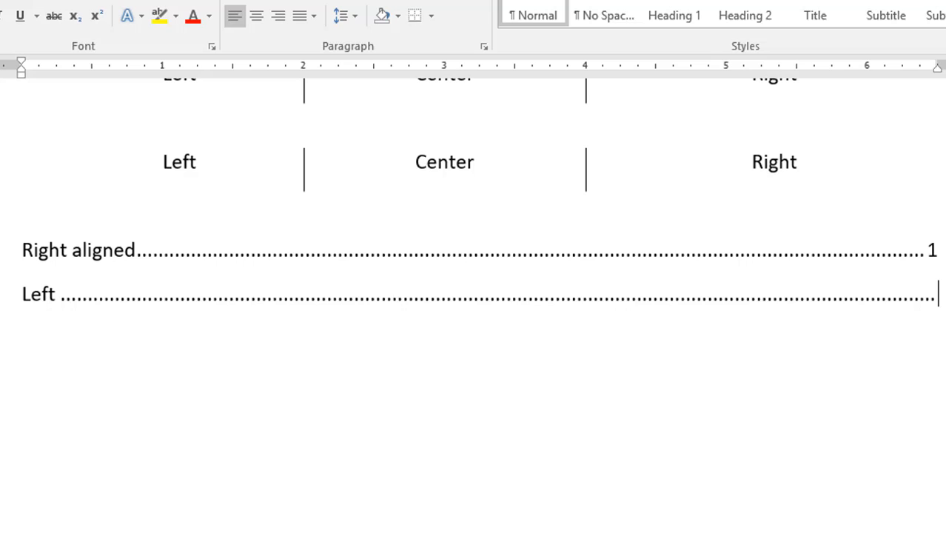
text(2)
key(Return)
text(center)
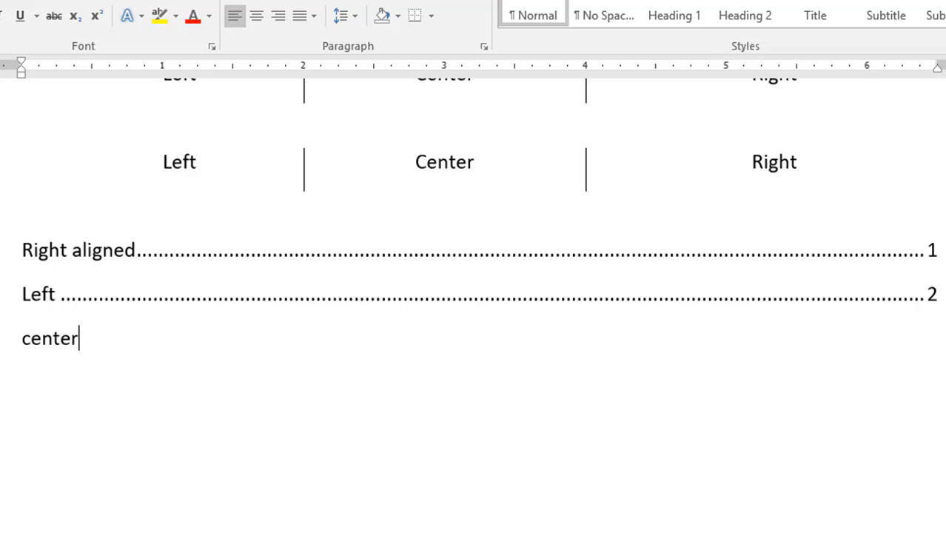
key(Tab)
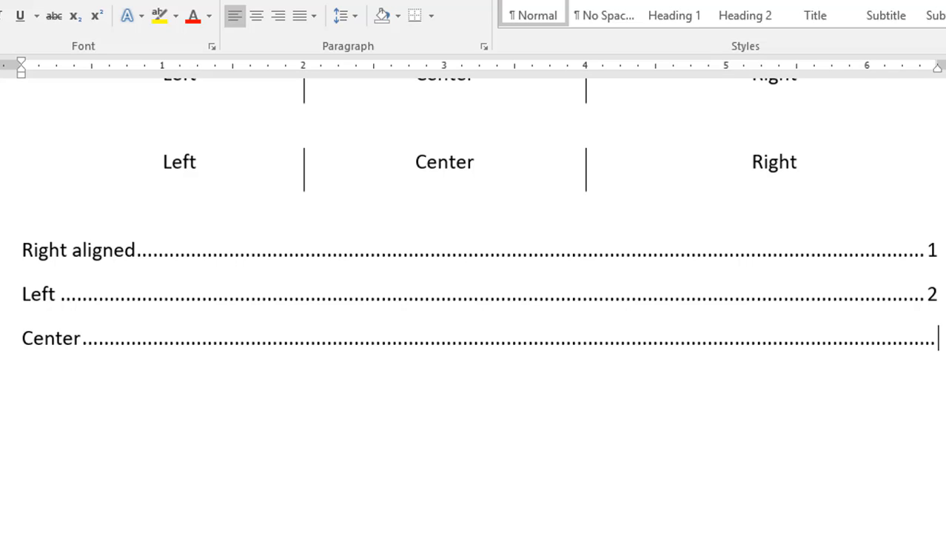
text(3)
key(Return)
- Change the 6.6" tab stop's leader to dashes for the new empty line
key(alt+o)
key(t)
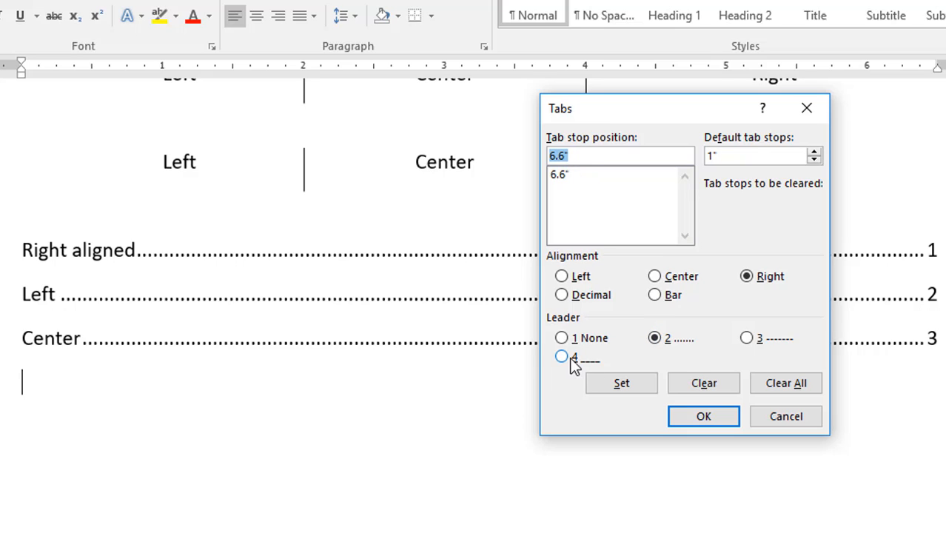
click(746, 338)
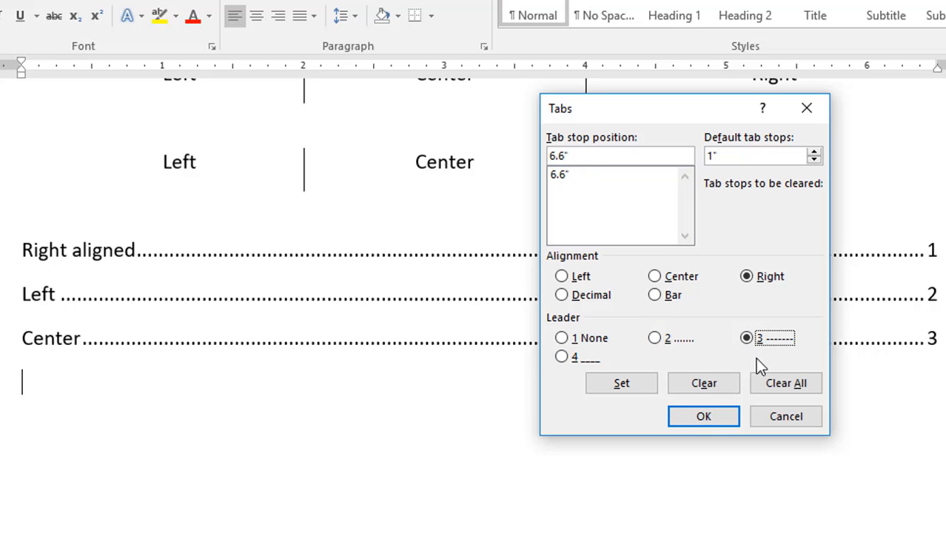
click(627, 385)
click(705, 417)
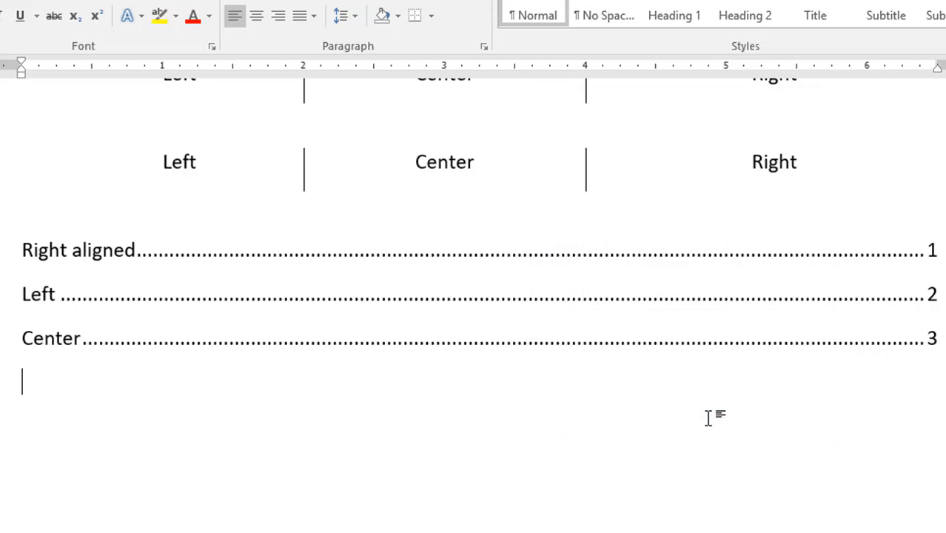
- Add a dash-leader line reading "Dash 1" with the number 4 at the right tab stop
text(dash)
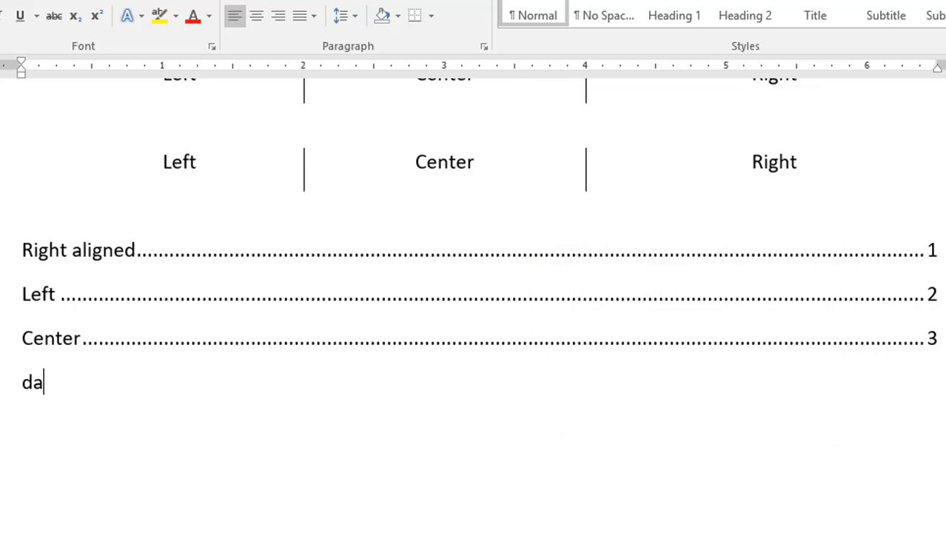
text(1)
key(Tab)
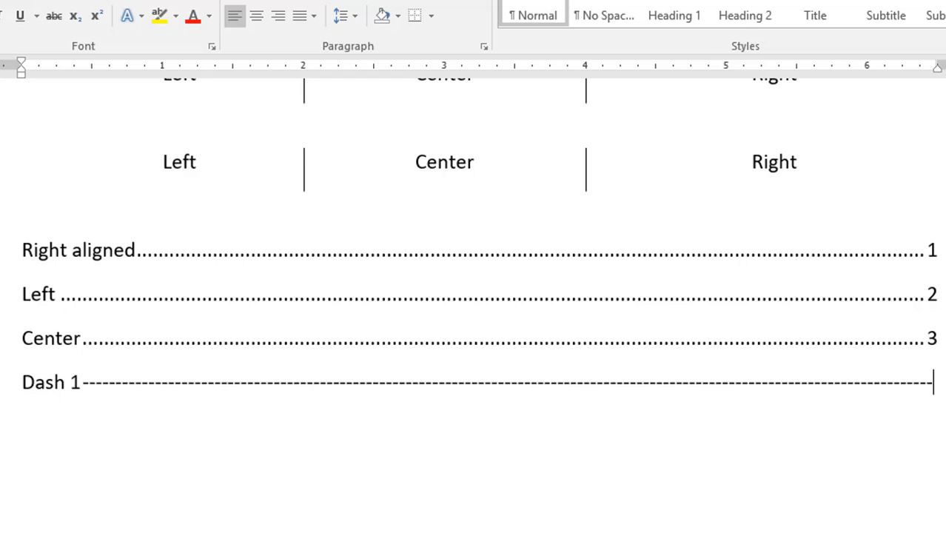
text(1)
key(BackSpace)
text(4)
key(Return)
- Add a second dash-leader line reading "Dash" with the number 5
text(das)
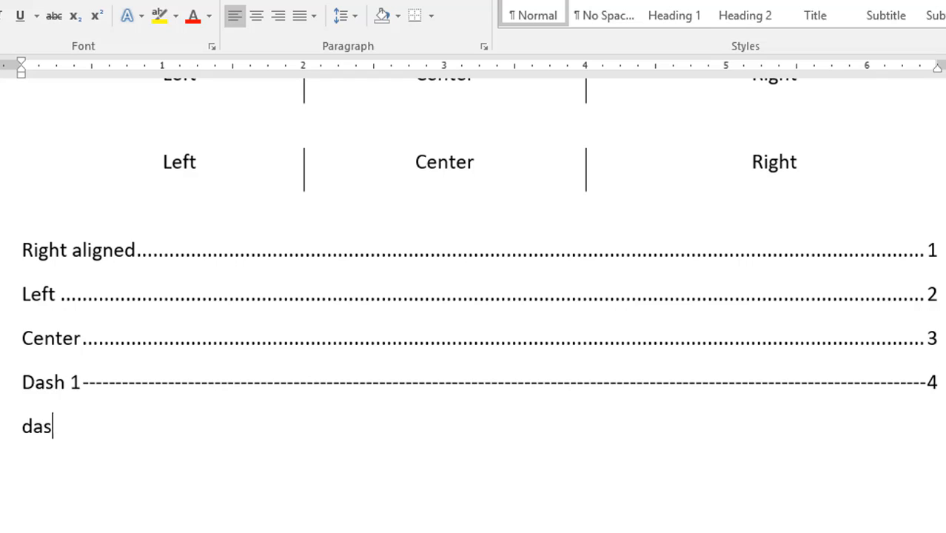
text(h)
key(Tab)
text(5)
key(Return)
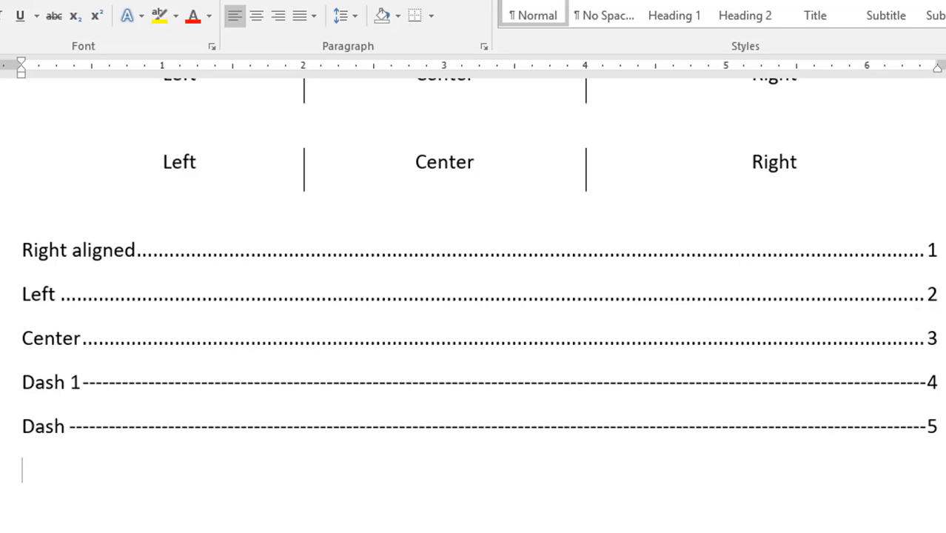
- Change the 6.6" tab stop's leader to the underscore style for the empty line below "Dash"
key(alt+o)
key(t)
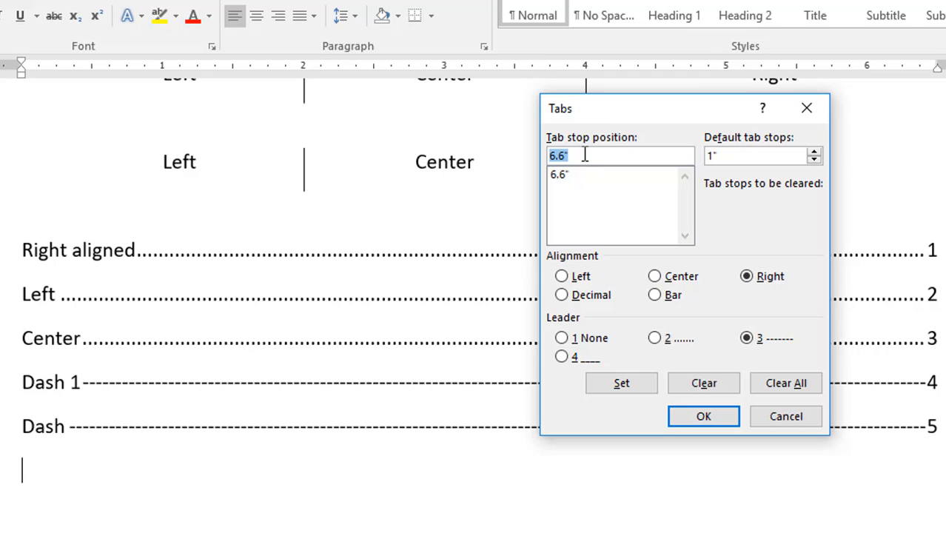
click(562, 362)
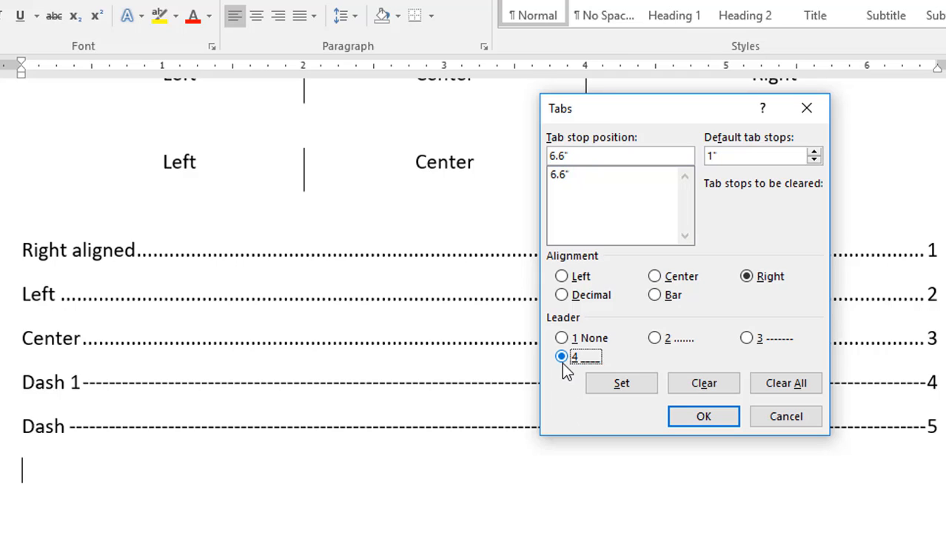
click(631, 382)
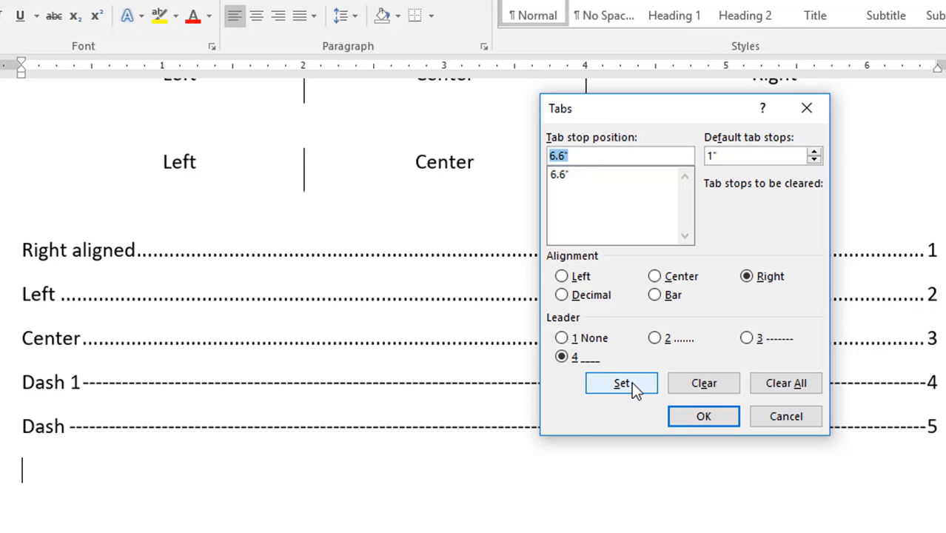
click(703, 417)
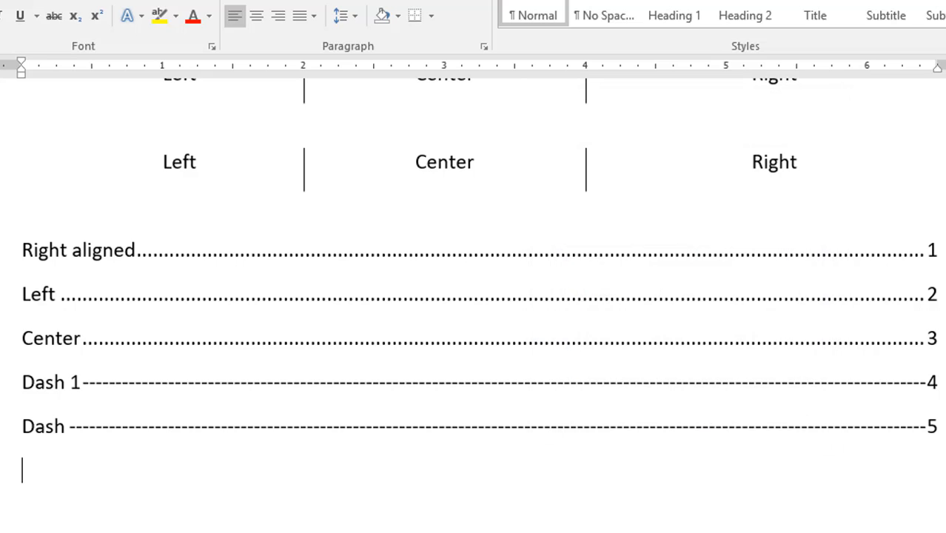
- Add an underscore-leader line reading "Underscore" with the number 6 at the right tab stop
text(Unde)
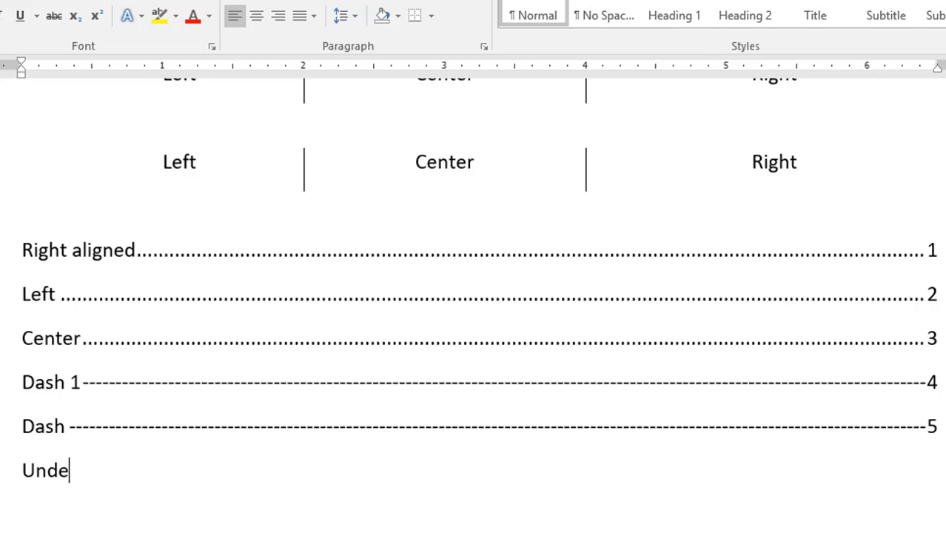
text(rscore)
key(Tab)
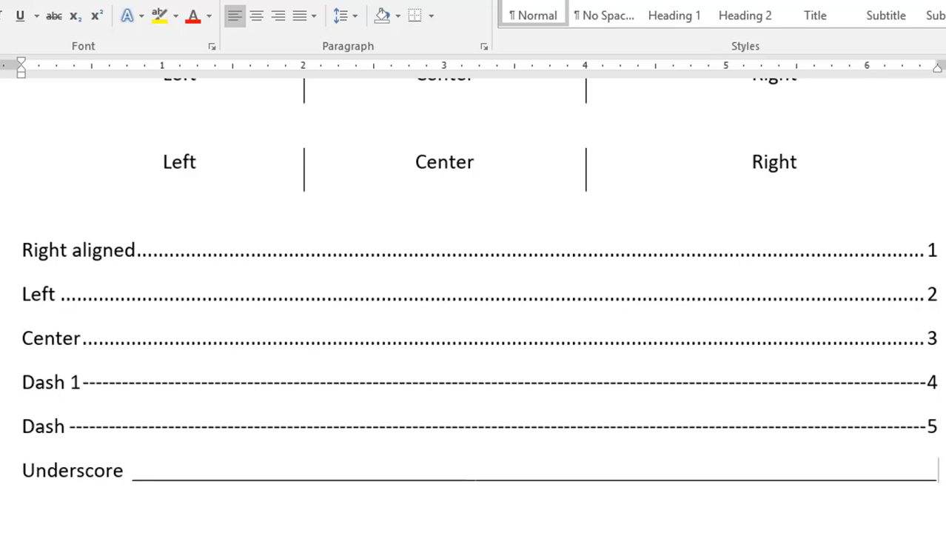
text(6)
key(Return)
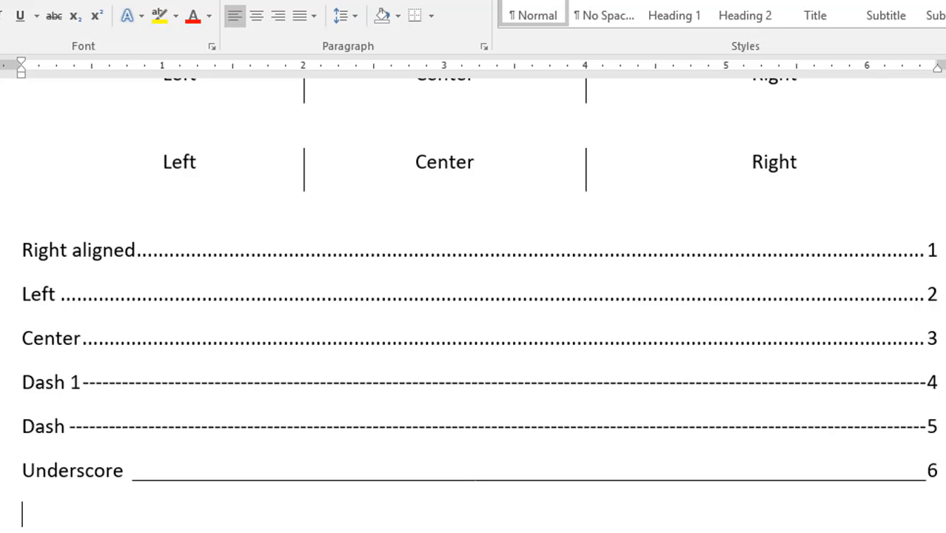
- Add two more underscore-leader lines, "One" with number 7 and "Two" with number 8
text(one)
key(Tab)
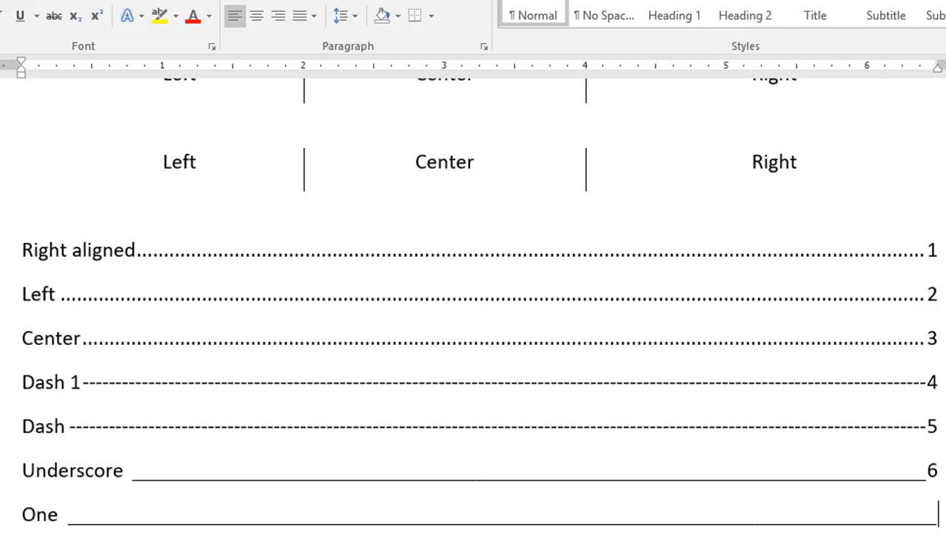
text(7)
key(Return)
text(two)
key(Tab)
text(8)
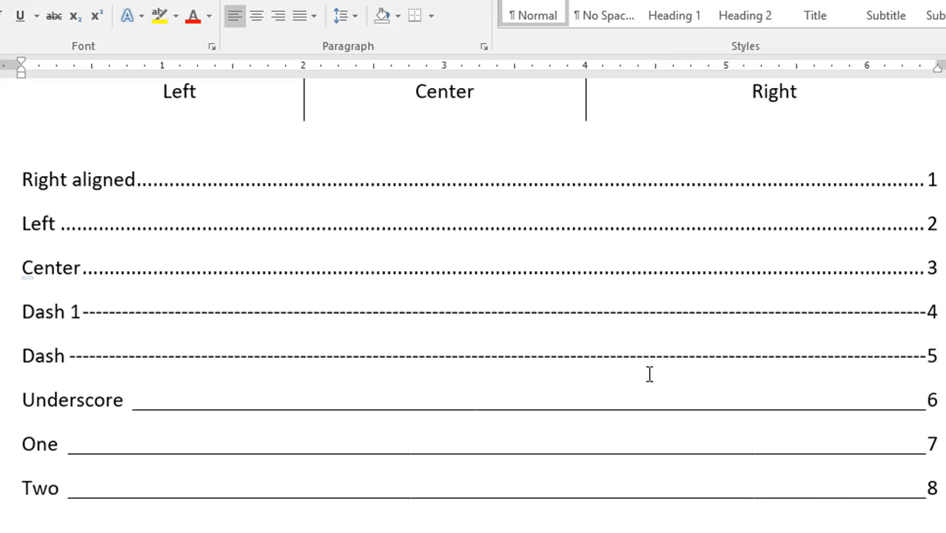
- Review the finished dotted, dashed and underscore leader lines
scroll(649, 374, up, 3)
scroll(650, 374, down, 2)
scroll(649, 374, up, 4)
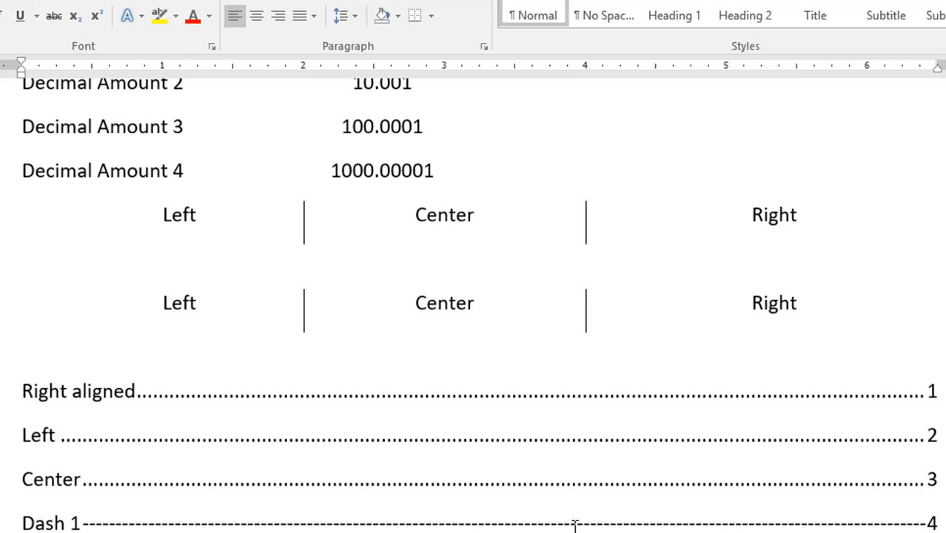
scroll(267, 411, down, 2)
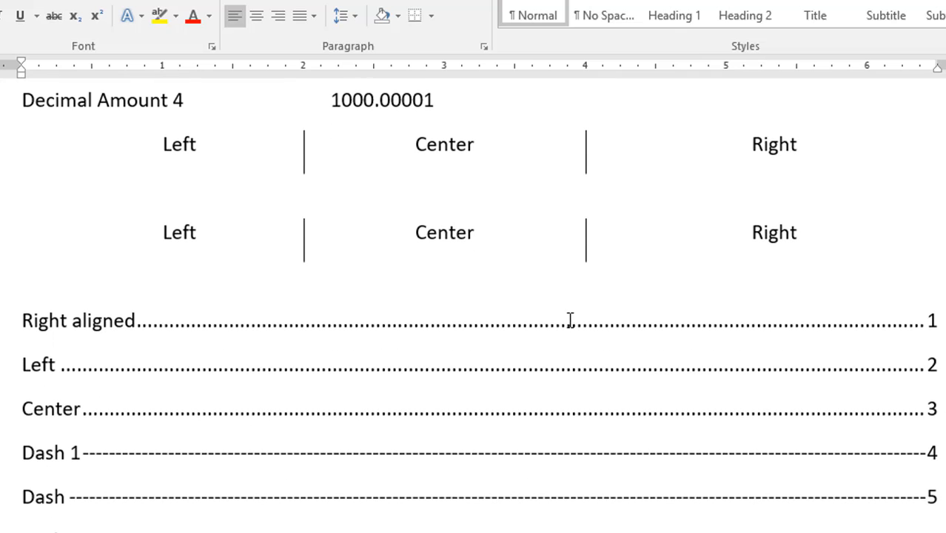
scroll(561, 388, down, 4)
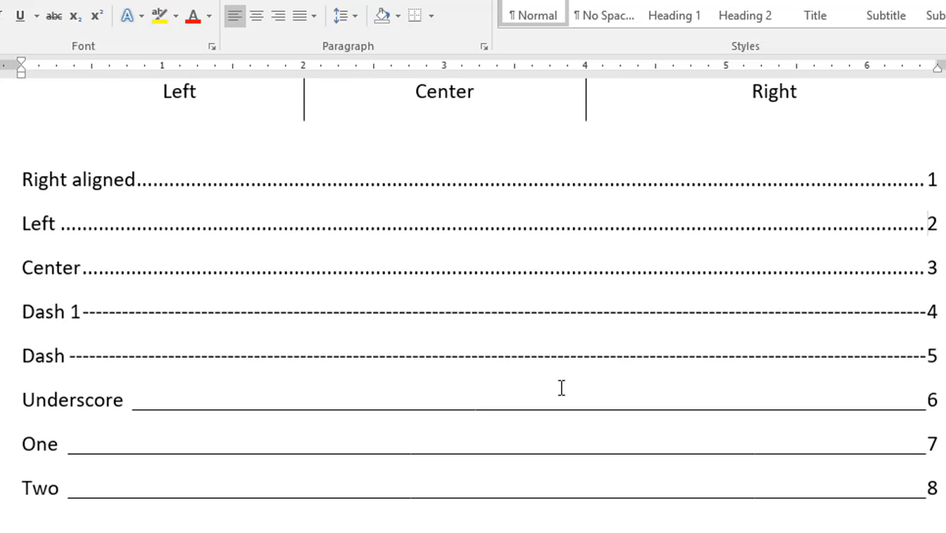
scroll(521, 407, down, 2)
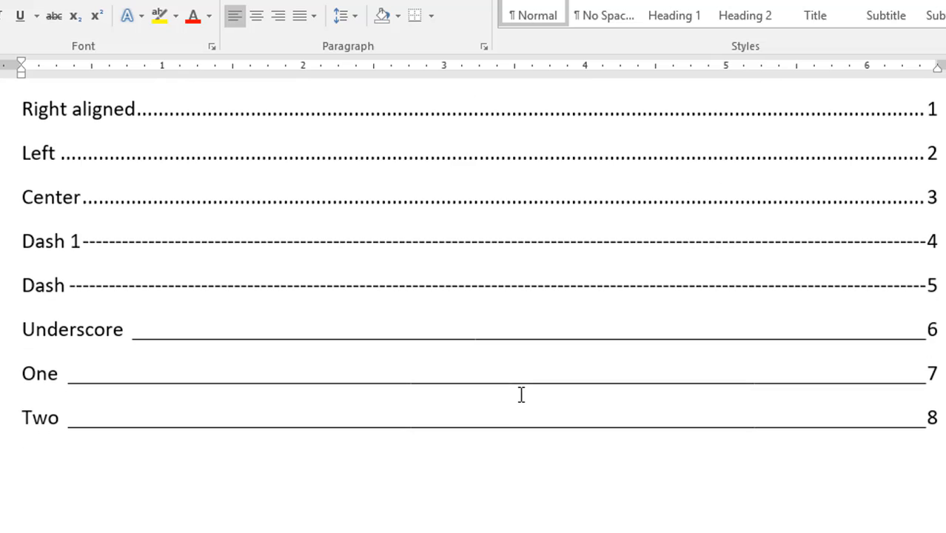
scroll(524, 385, up, 6)
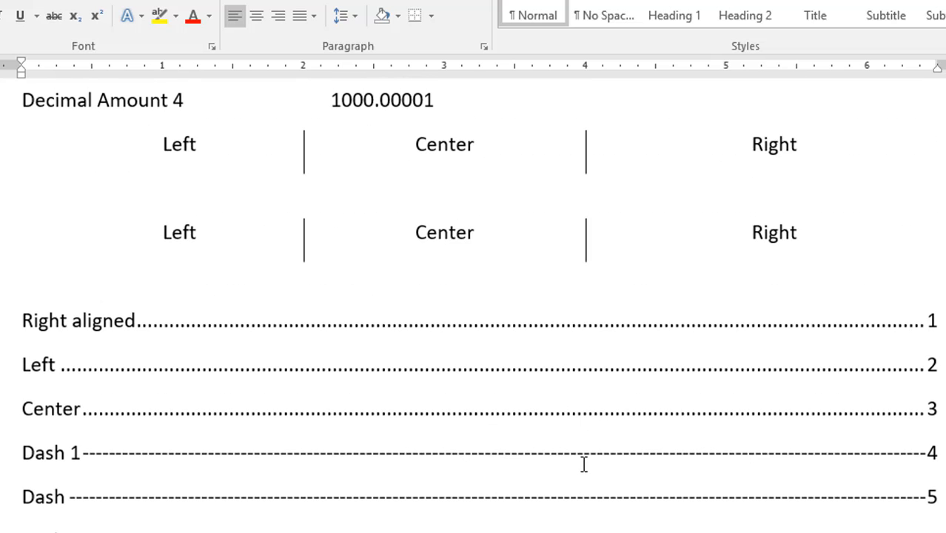
- Inspect the tab stops of the lower Left/Center/Right row and review the document up to its first rows
scroll(622, 418, up, 2)
click(855, 301)
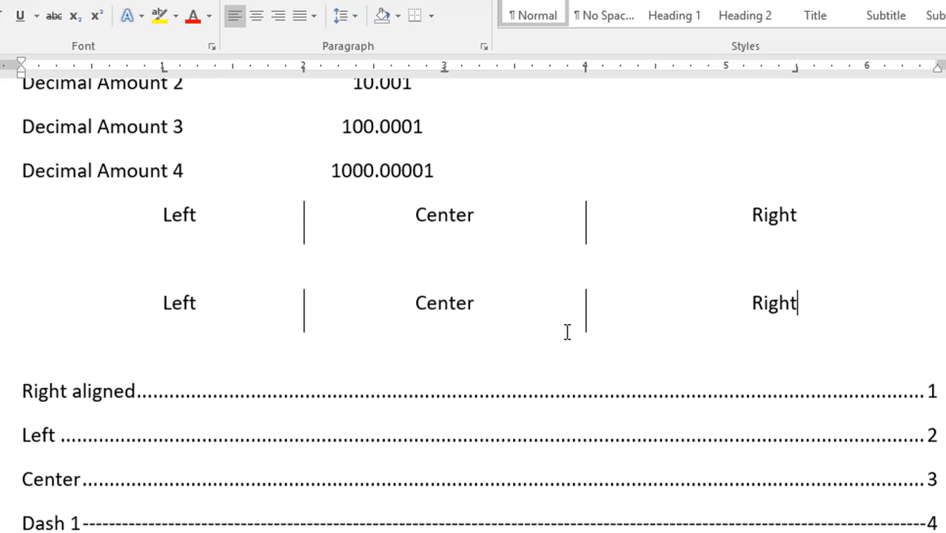
click(189, 305)
click(437, 303)
click(753, 303)
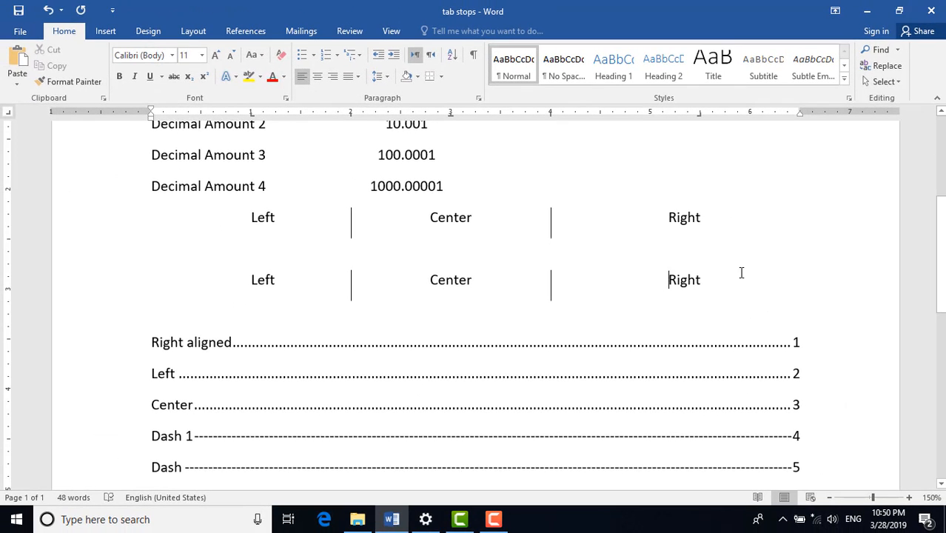
scroll(740, 271, up, 4)
scroll(474, 280, up, 3)
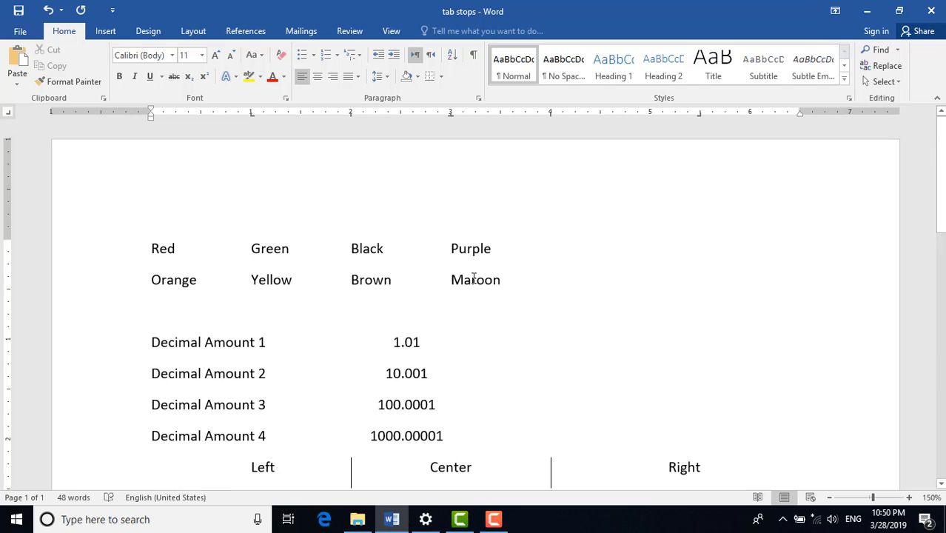